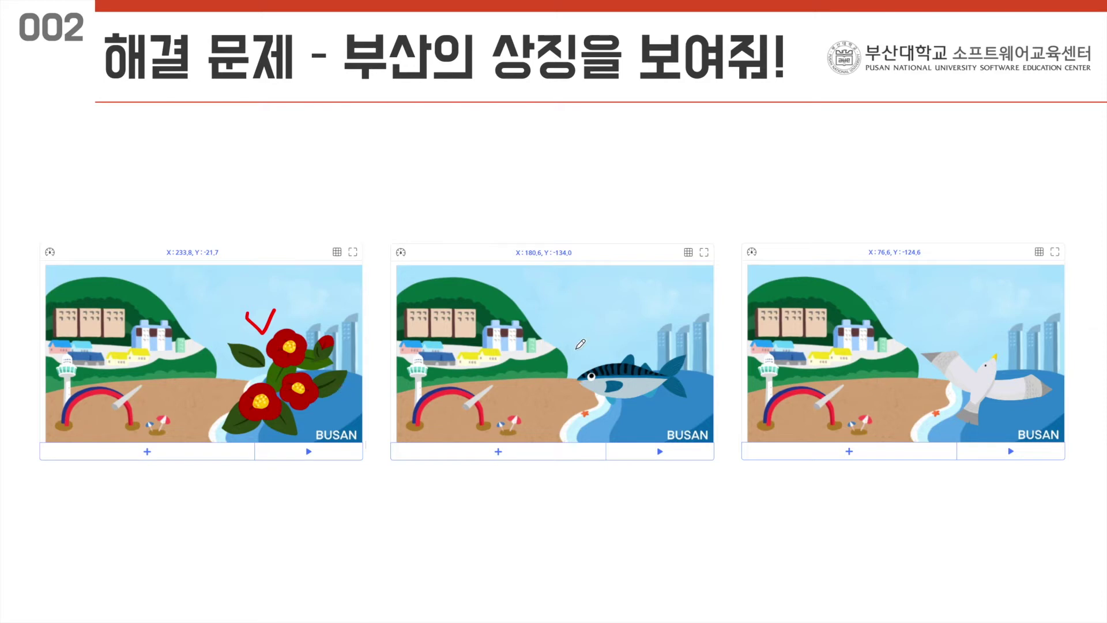
mouse_move(604, 325)
mouse_down()
mouse_move(617, 340)
mouse_move(632, 324)
mouse_up()
mouse_move(973, 327)
mouse_down()
mouse_move(981, 336)
mouse_move(1004, 311)
mouse_up()
key(Right)
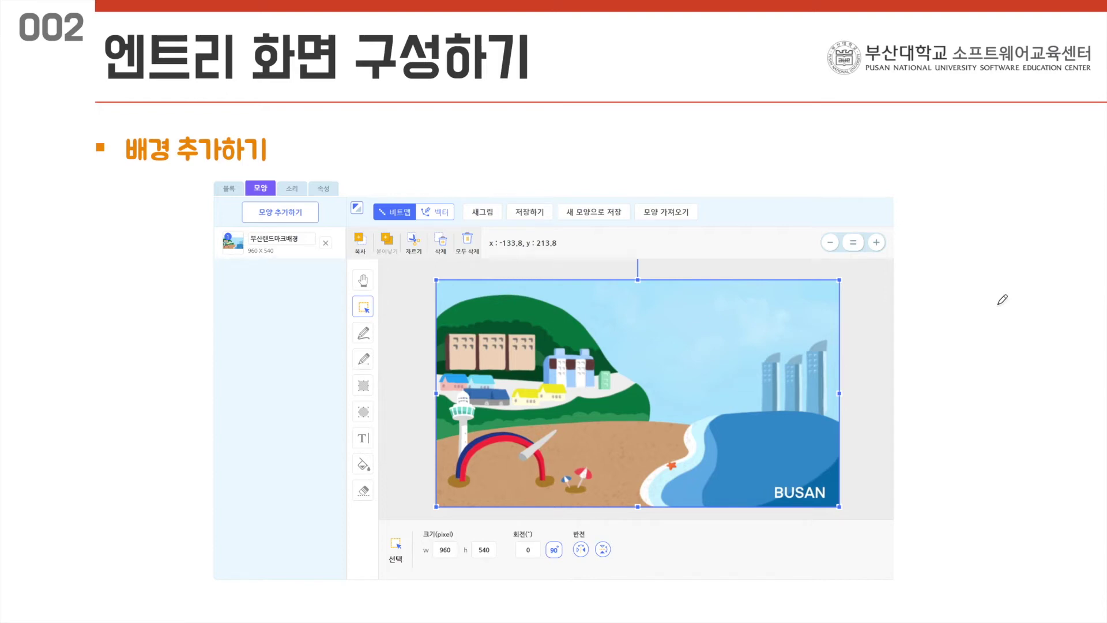
key(Right)
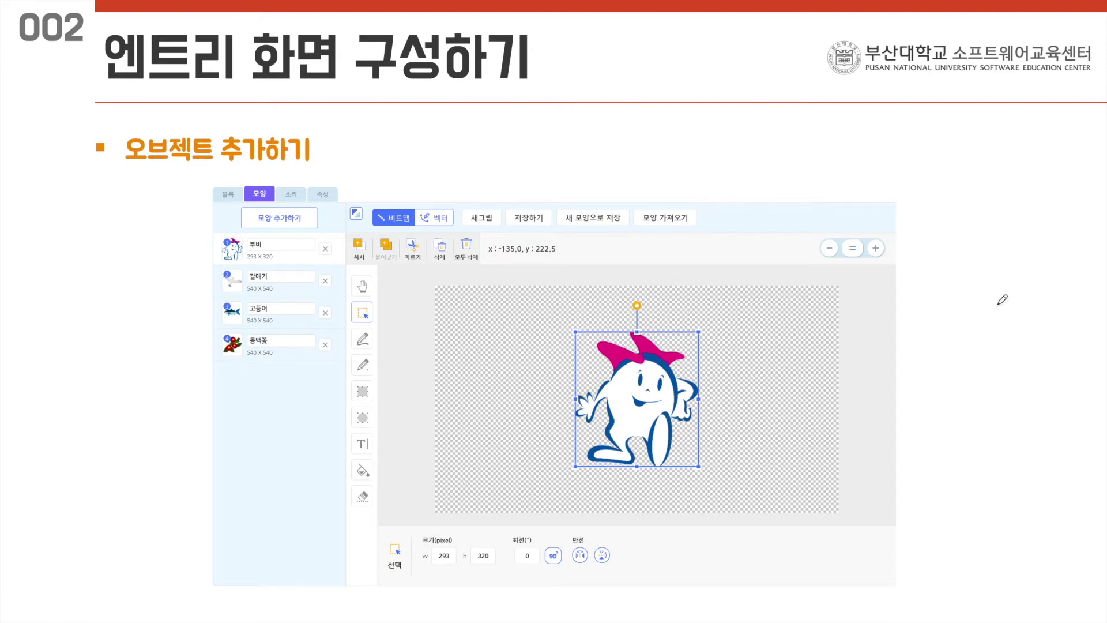
key(Left)
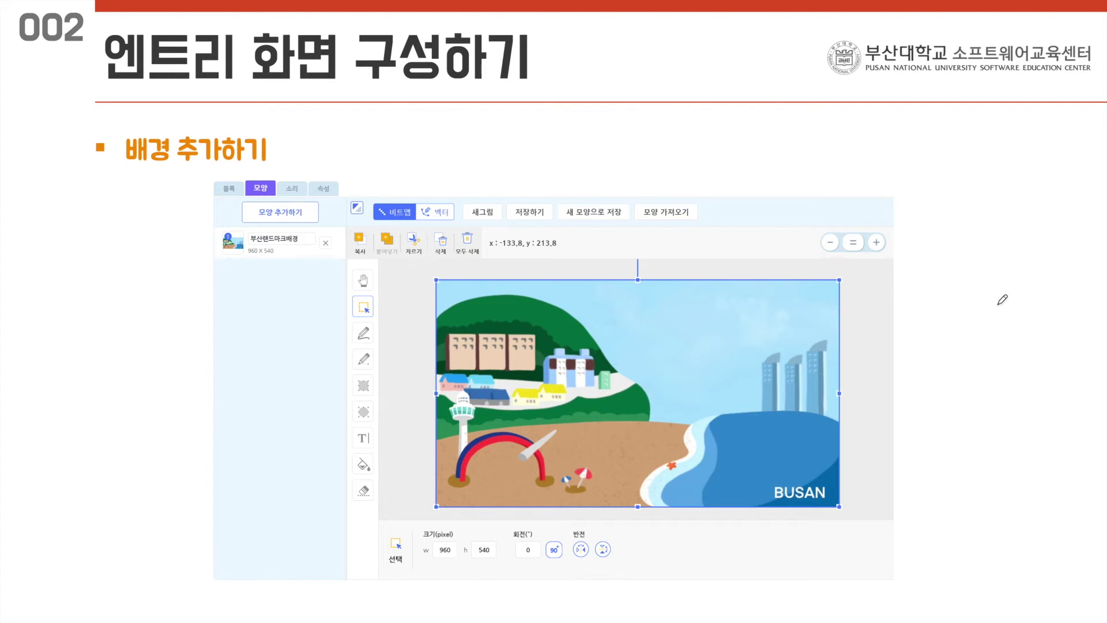
key(Right)
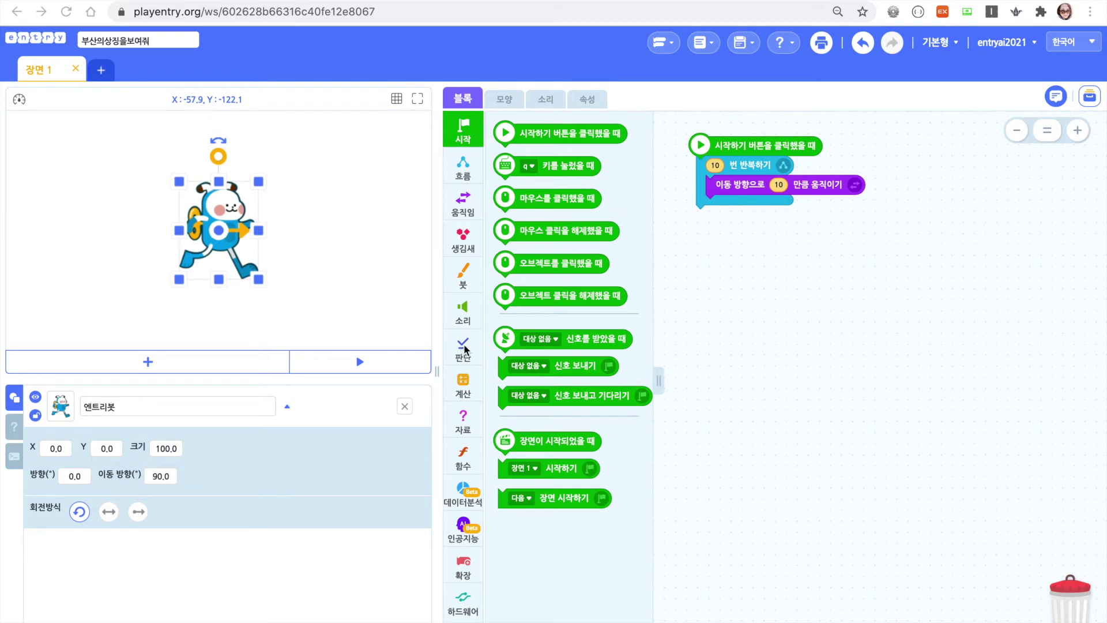
click(148, 362)
key(alt+Tab)
drag(145, 333, 204, 295)
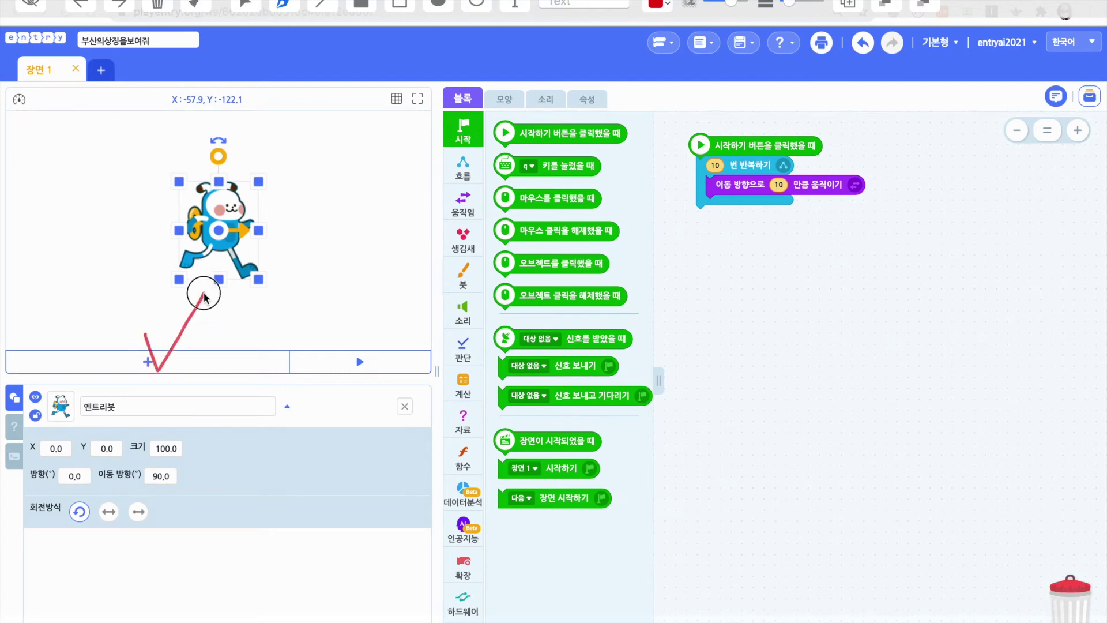
key(Escape)
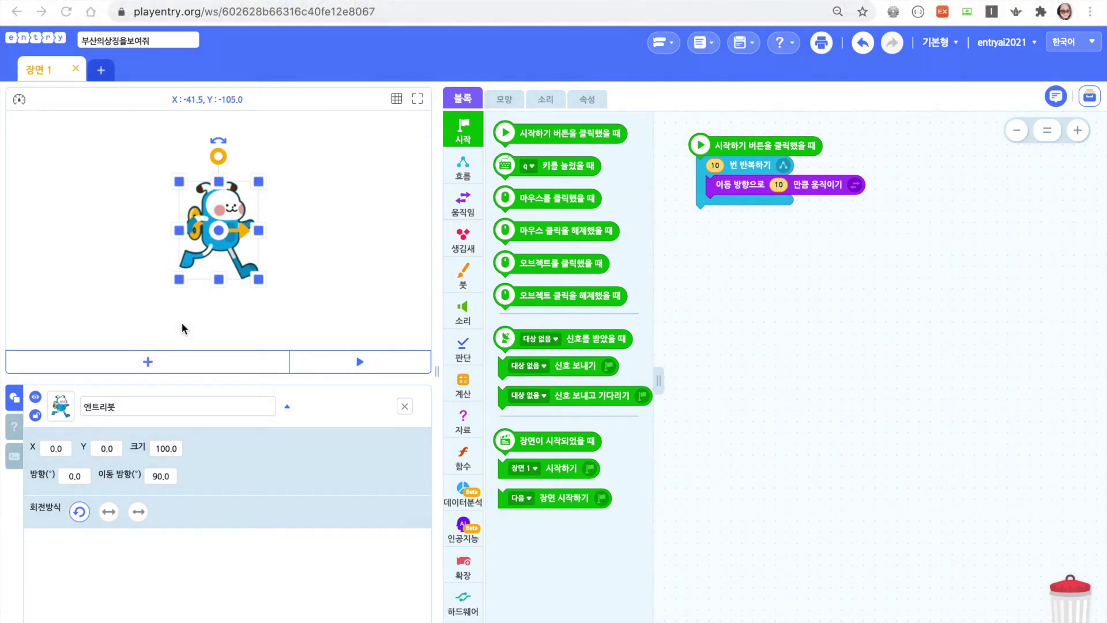
Upload the image file 부산랜드마크배경2.jpg and add it to the scene as a new object.
click(149, 361)
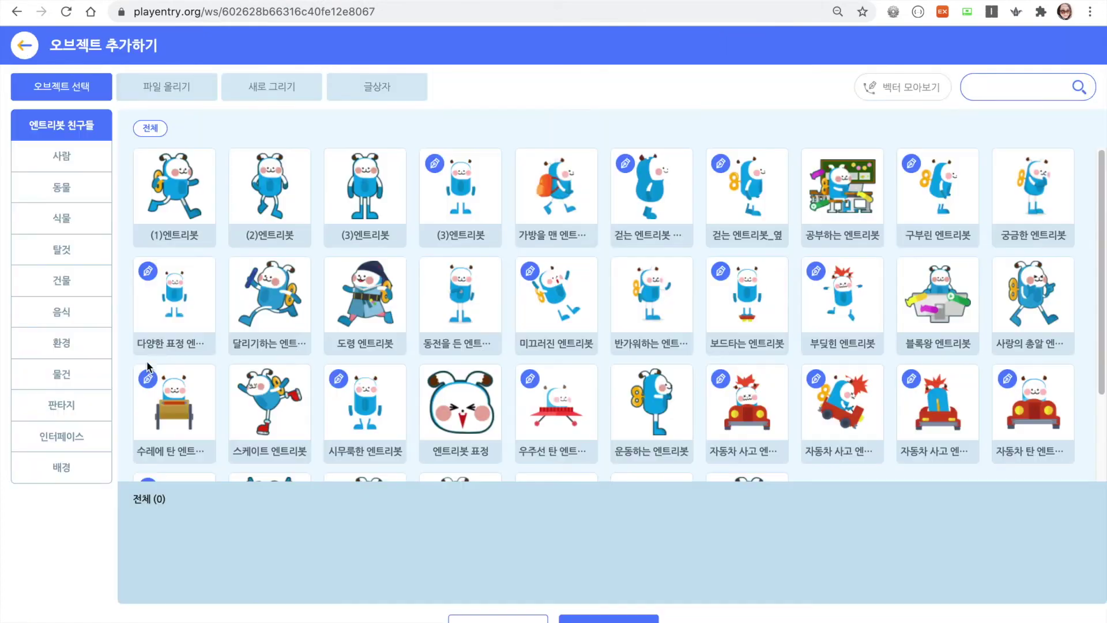
click(165, 95)
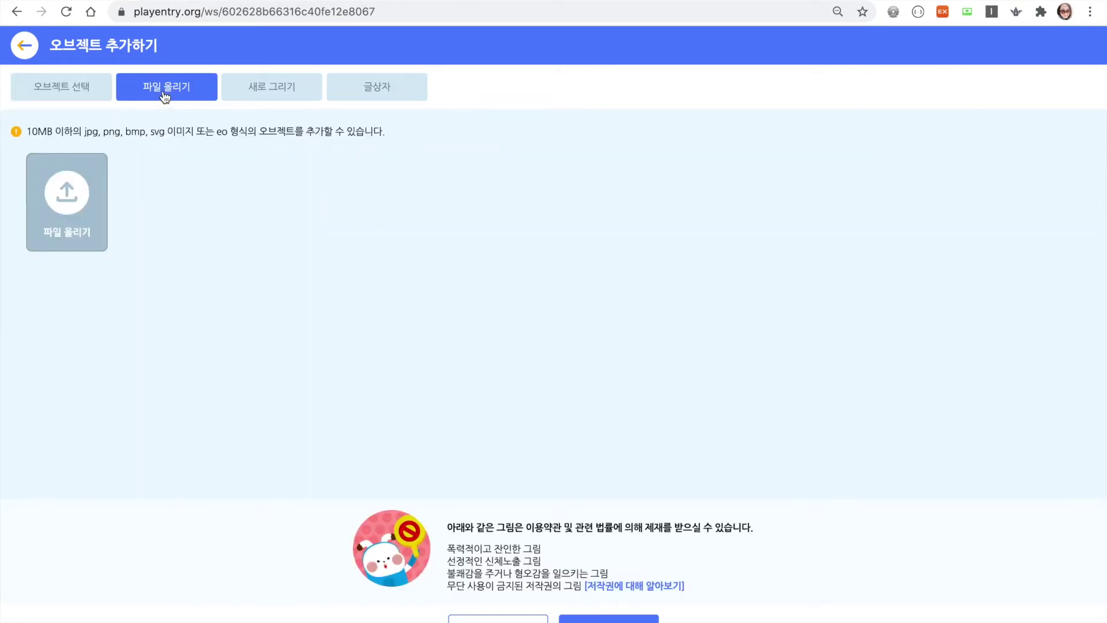
click(70, 192)
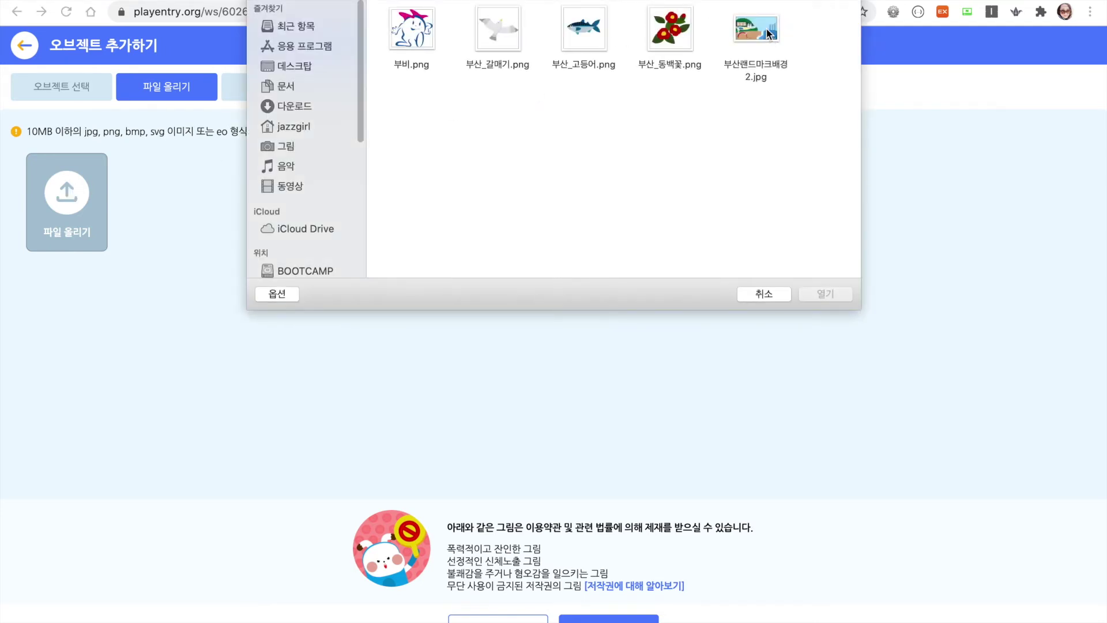
click(768, 33)
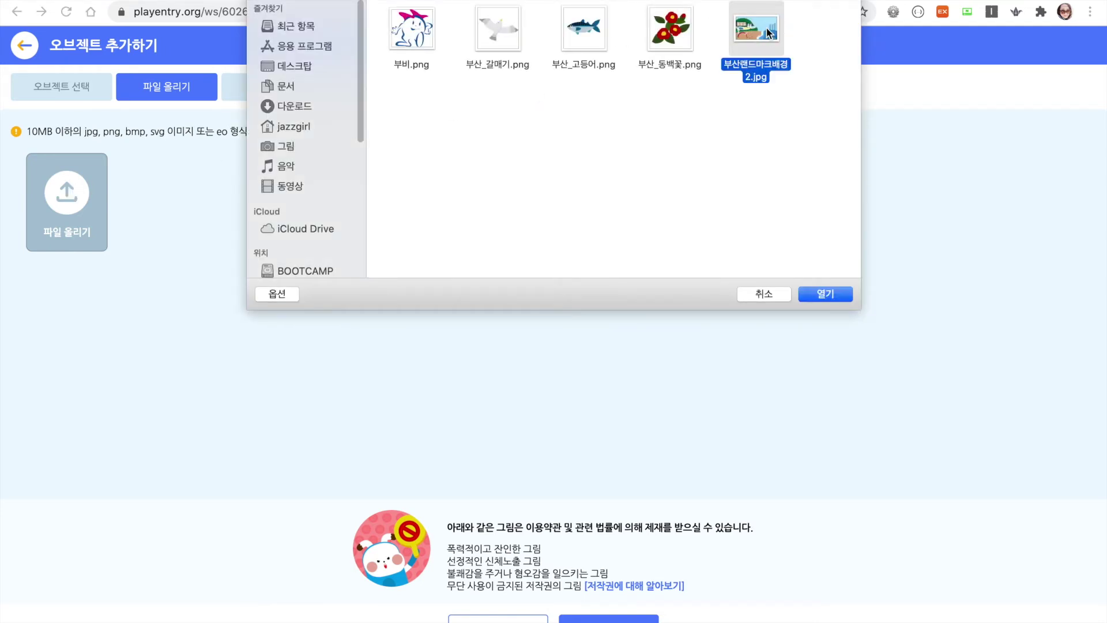
click(825, 294)
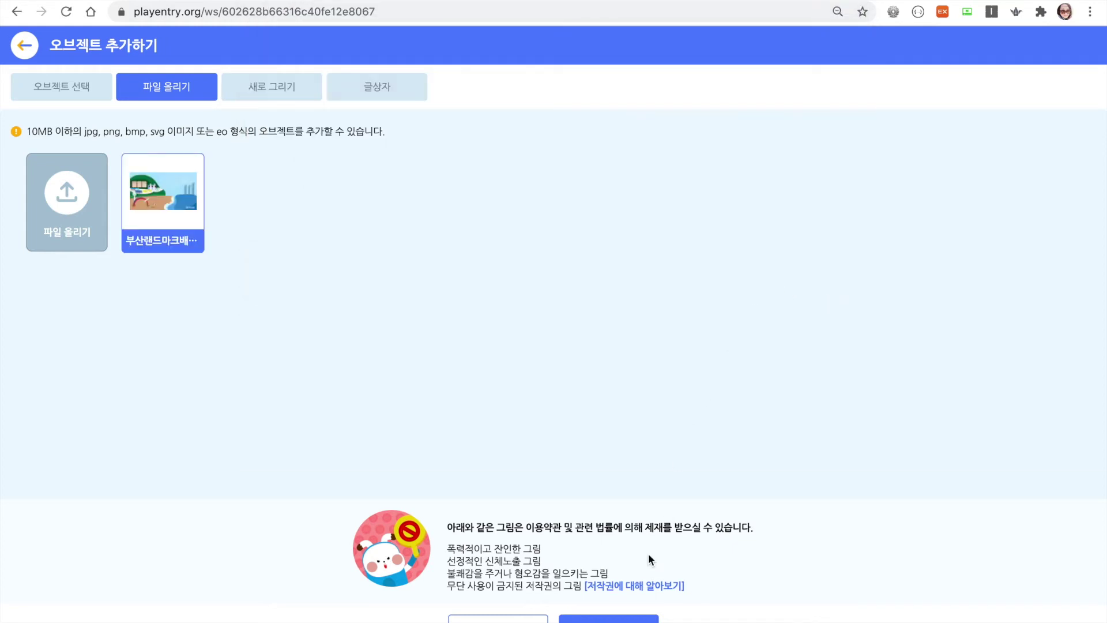
click(607, 619)
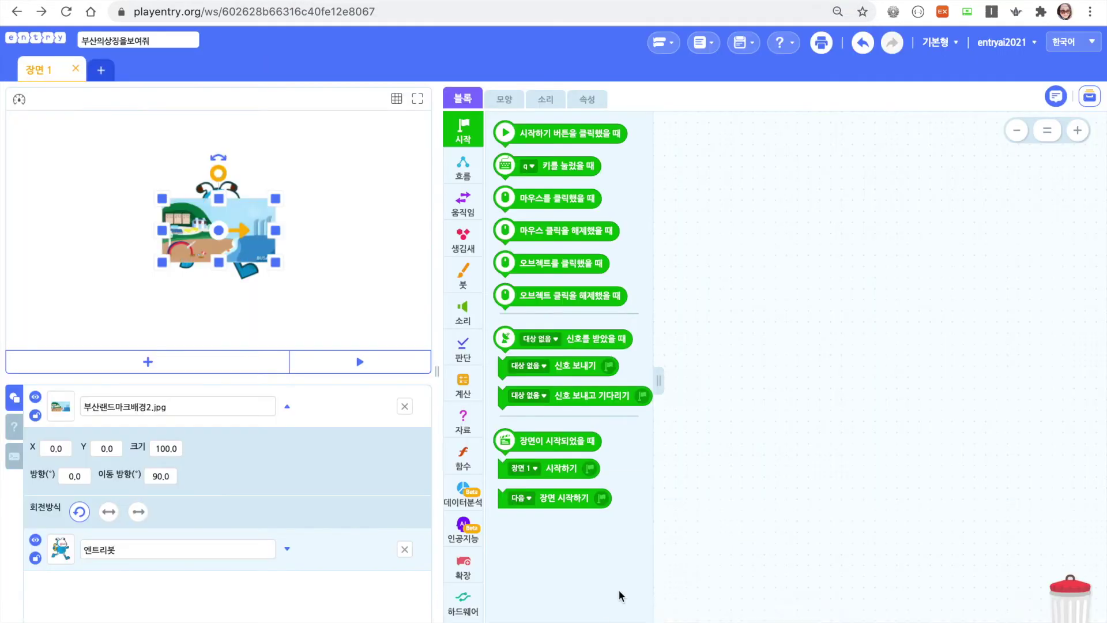
Enlarge the Busan landmark background to a size of about 375.5 and shift it to about X 1.2 so it fills the stage.
drag(267, 255, 441, 357)
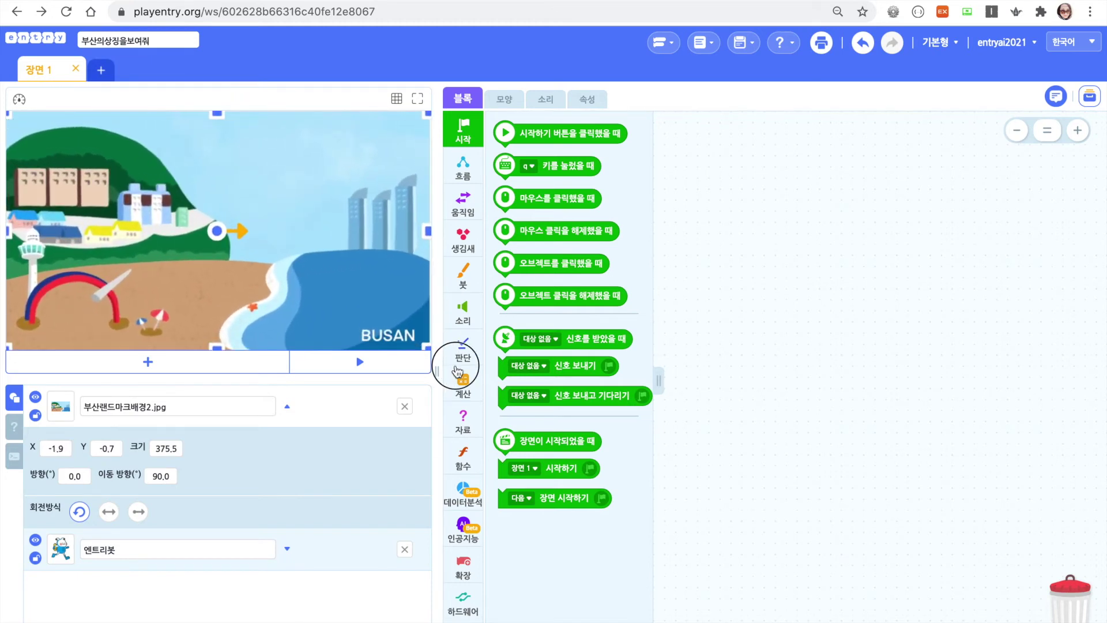
drag(292, 264, 297, 264)
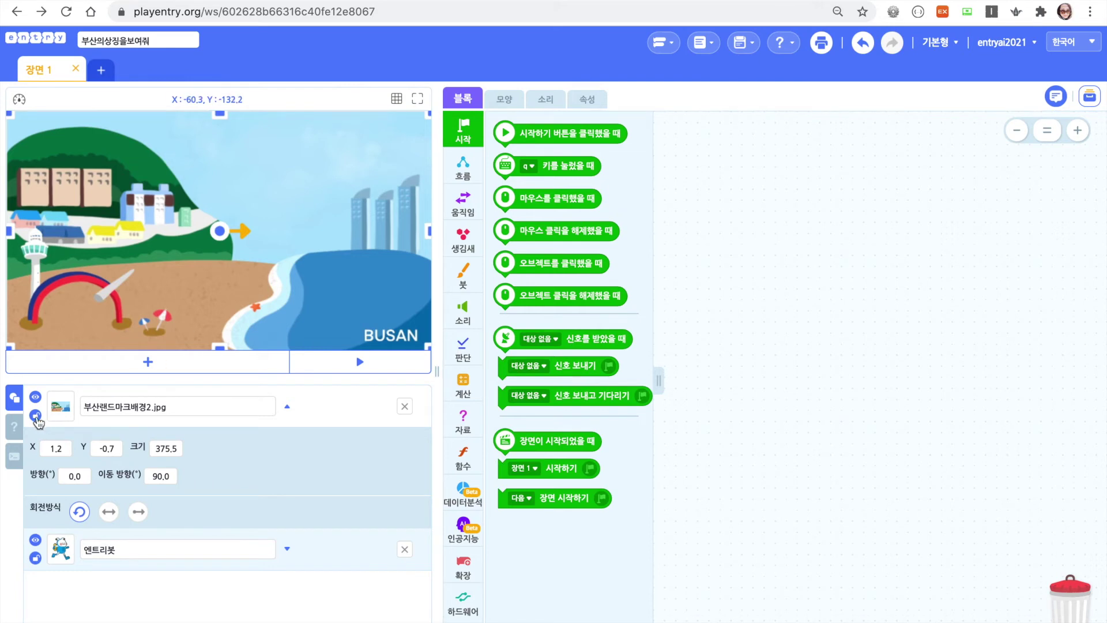
key(ctrl+a)
mouse_move(36, 415)
mouse_down()
mouse_move(34, 435)
mouse_move(101, 395)
mouse_up()
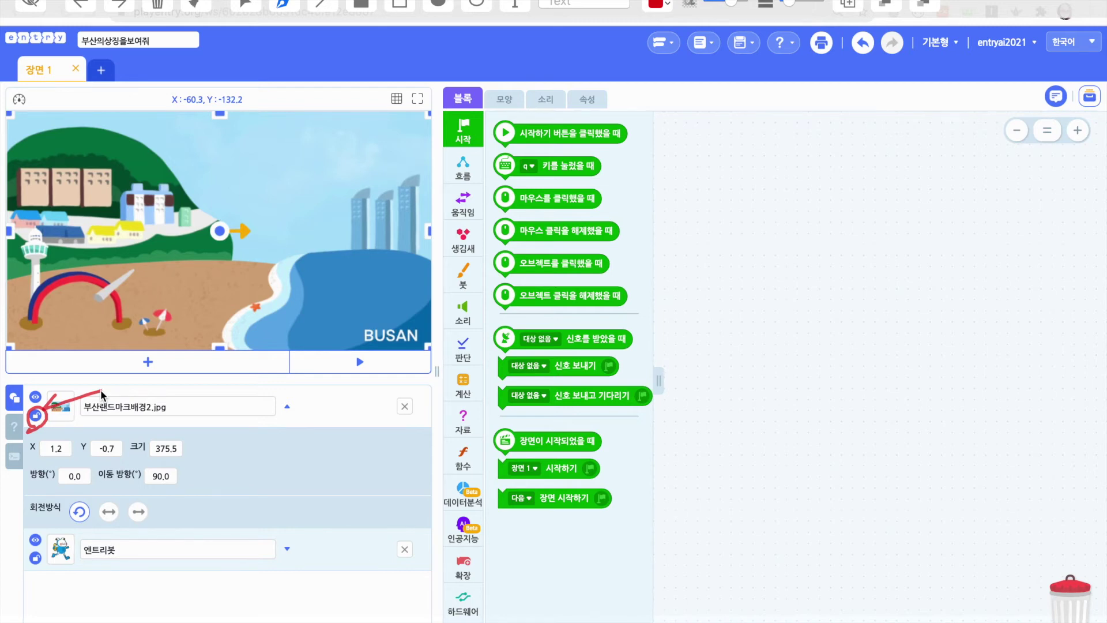
key(Escape)
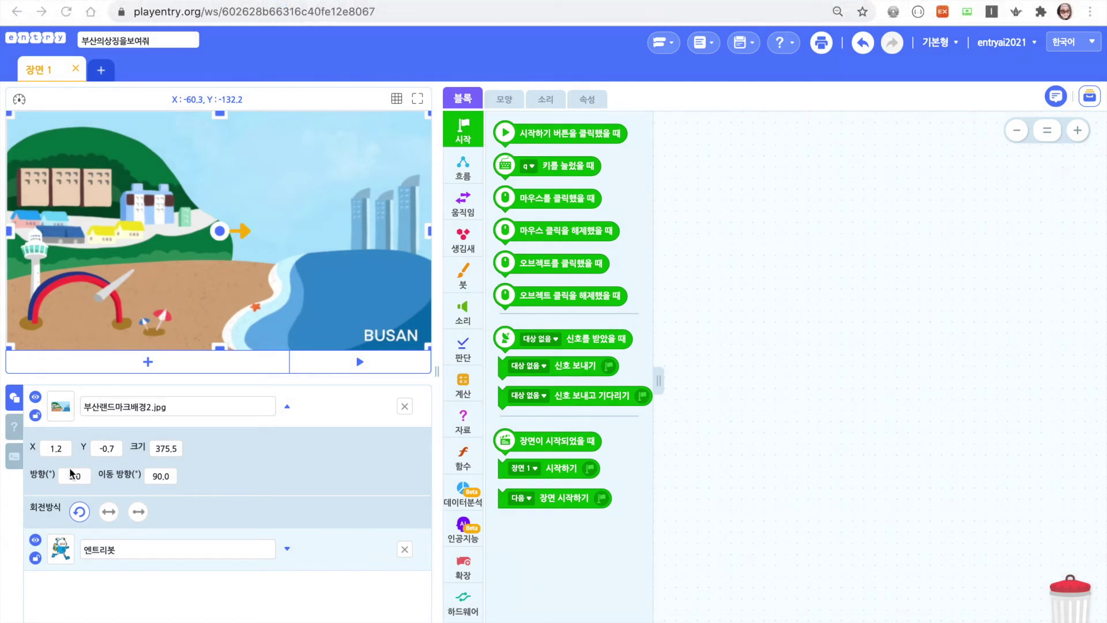
Lock the Busan landmark background object and delete the 엔트리봇 object from the scene.
click(36, 415)
click(328, 549)
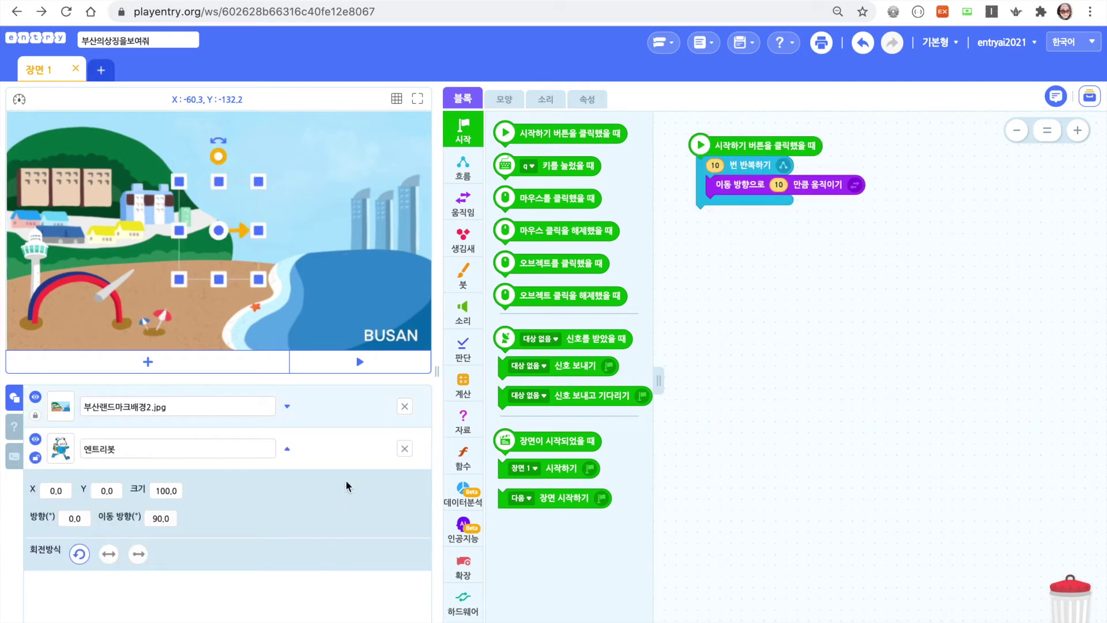
click(406, 450)
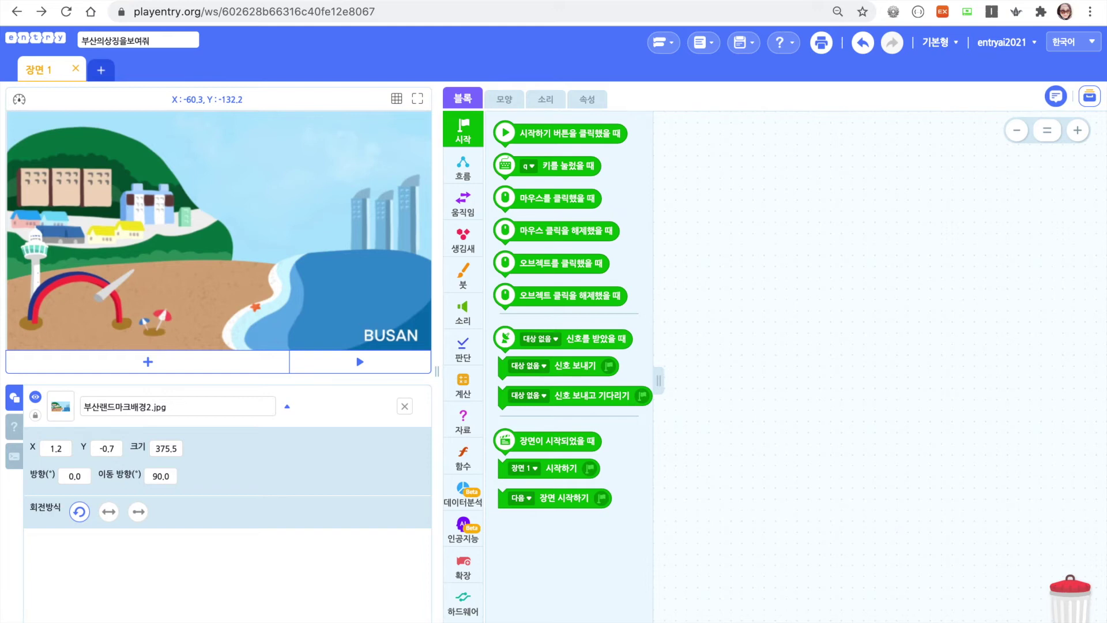
Upload 부비.png as a new object and place it over the sea at about X 140, Y -37.
click(152, 366)
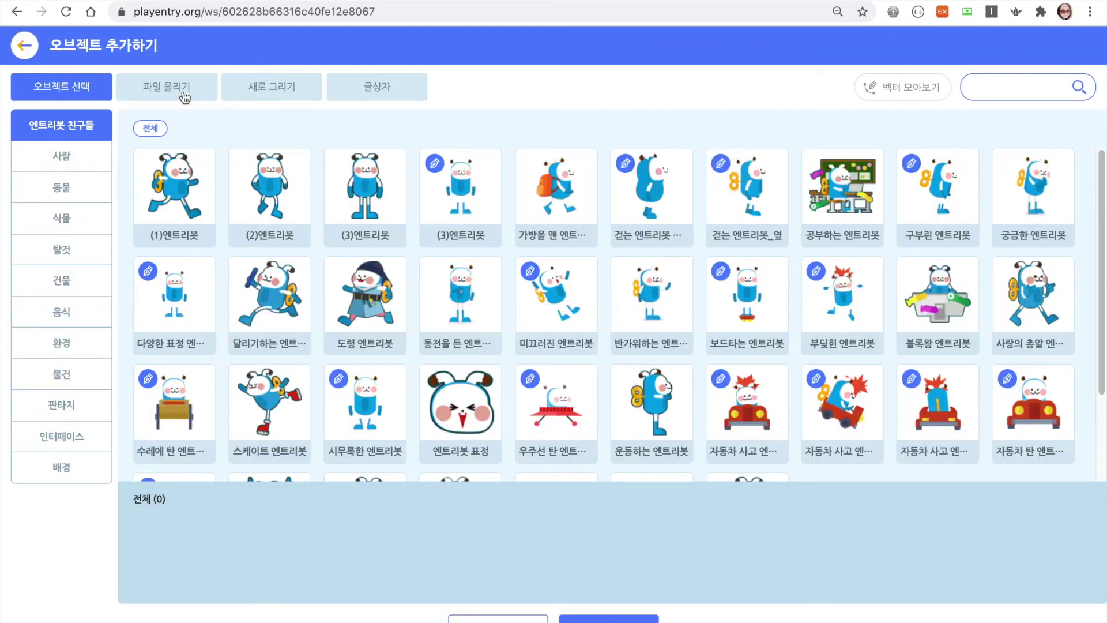
click(182, 92)
click(90, 194)
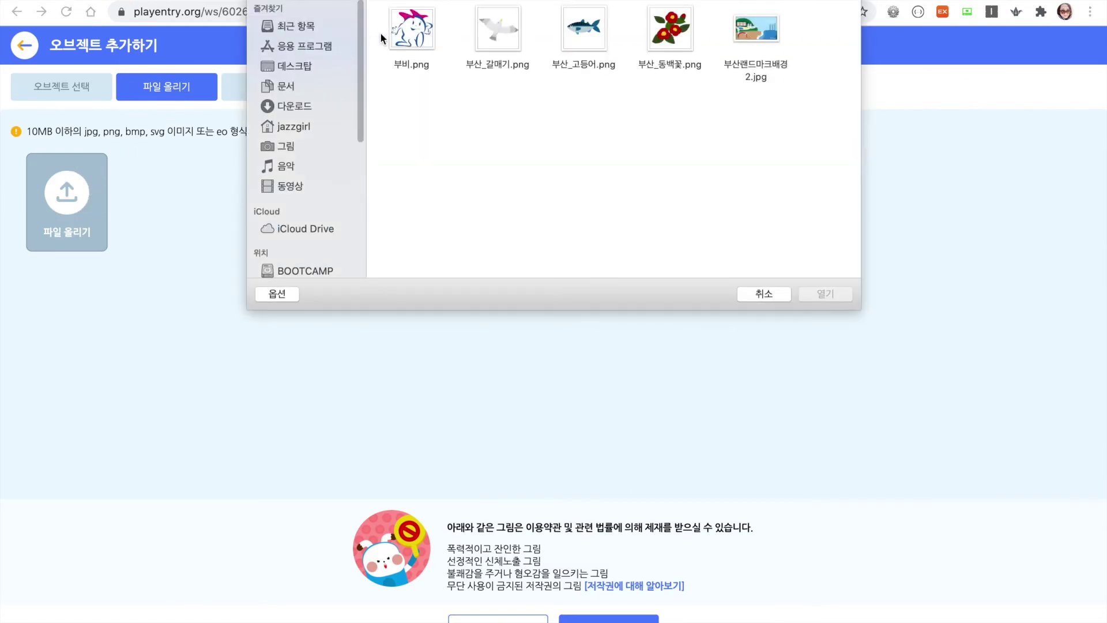
click(414, 32)
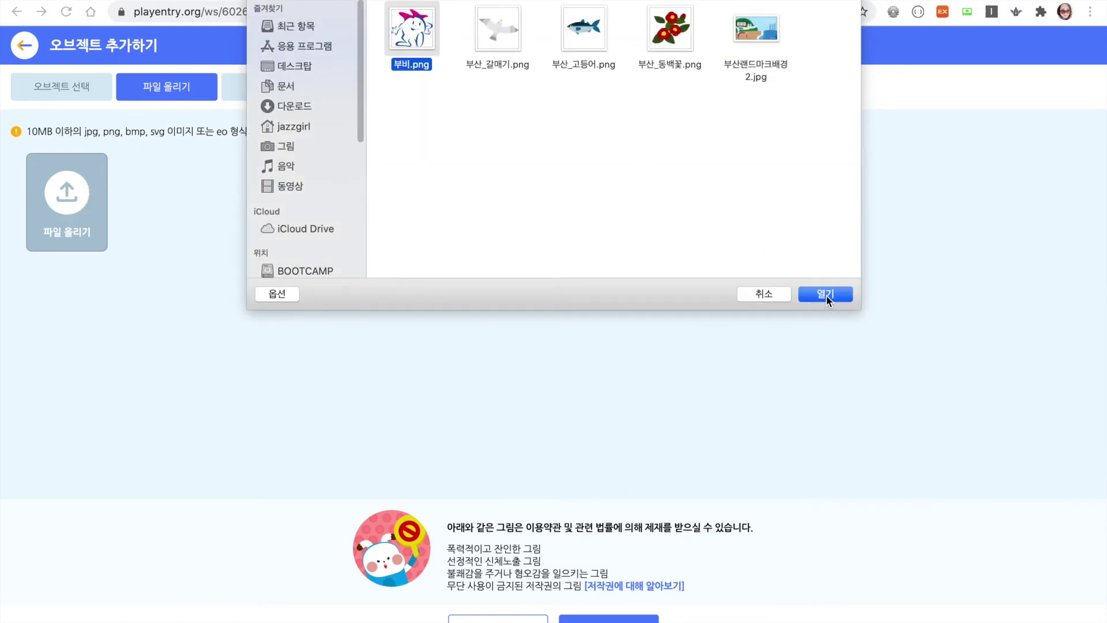
click(826, 295)
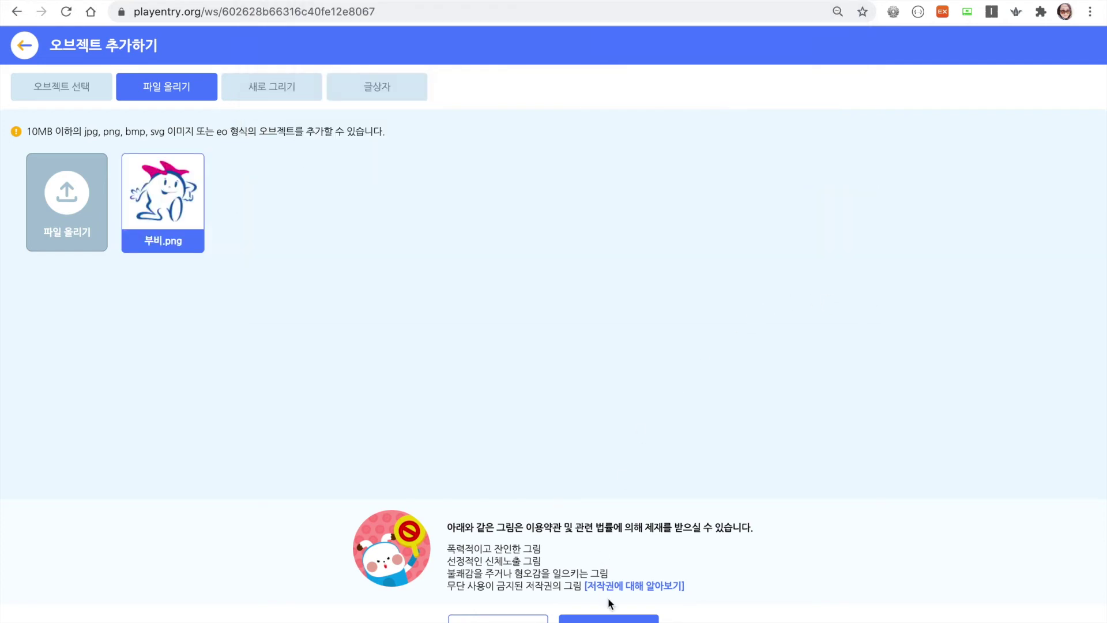
click(611, 617)
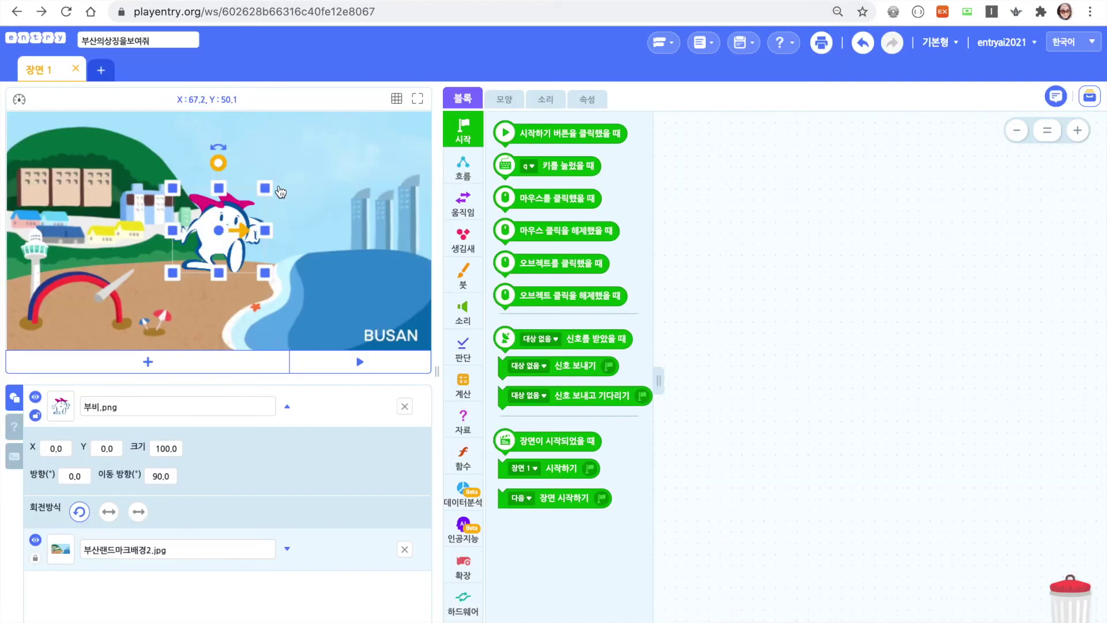
drag(218, 256, 342, 288)
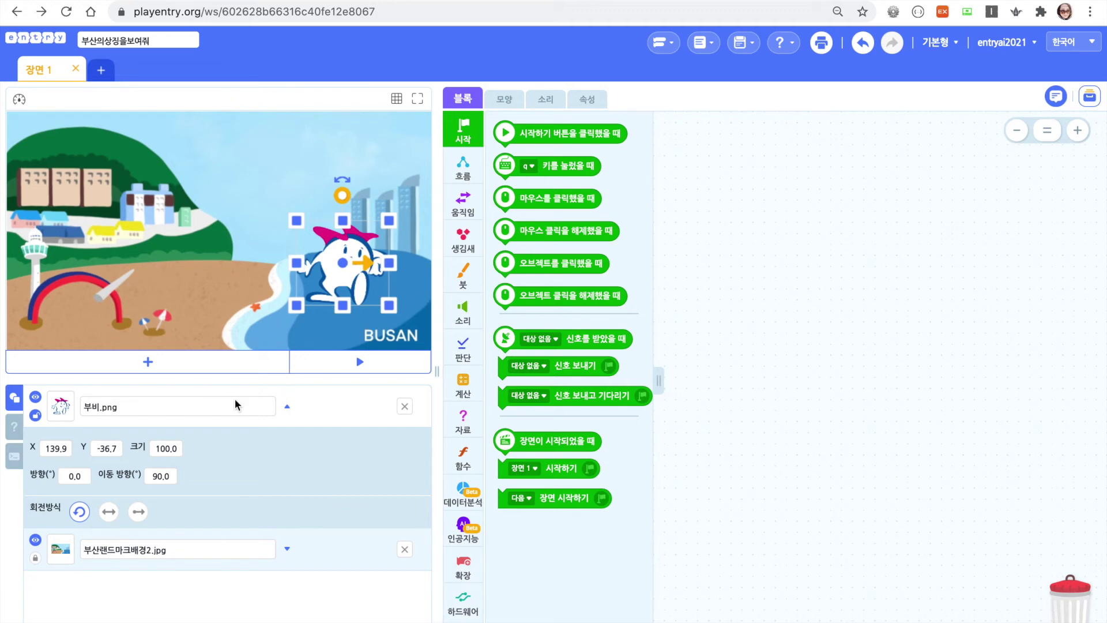
Show the shapes (모양) of the 부비.png object and narrow the stage area to widen the shape editor.
click(505, 101)
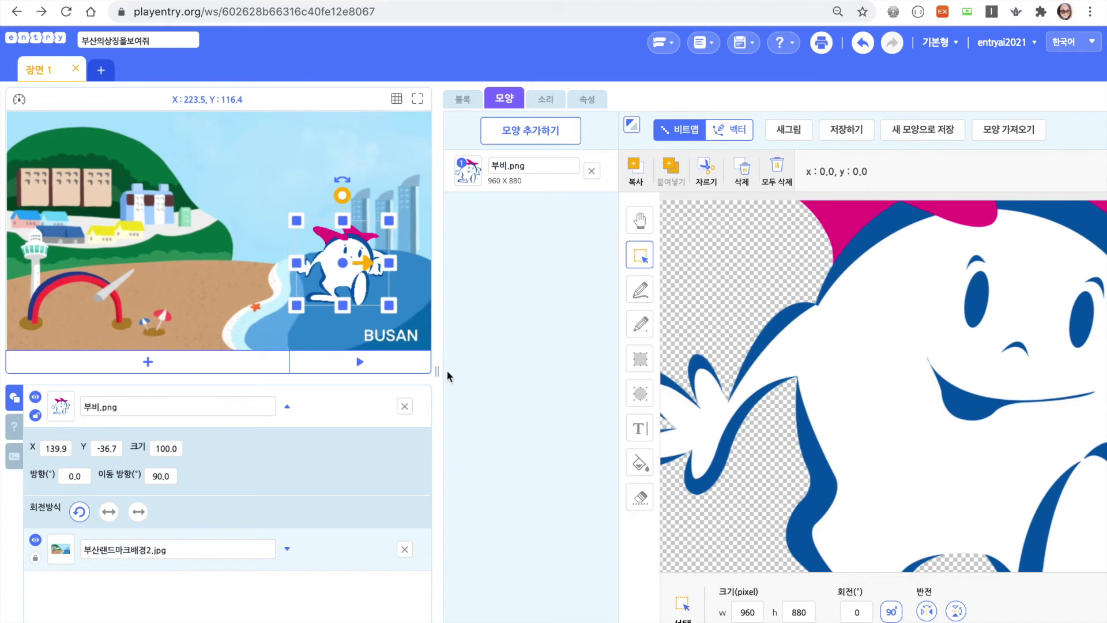
drag(437, 371, 81, 406)
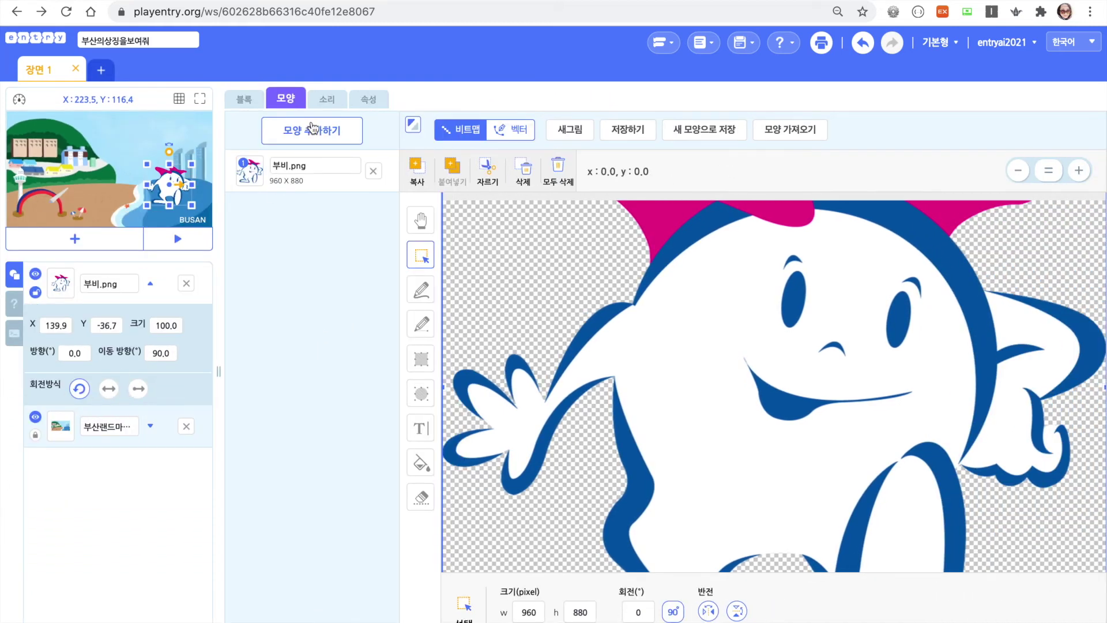
key(ctrl+Tab)
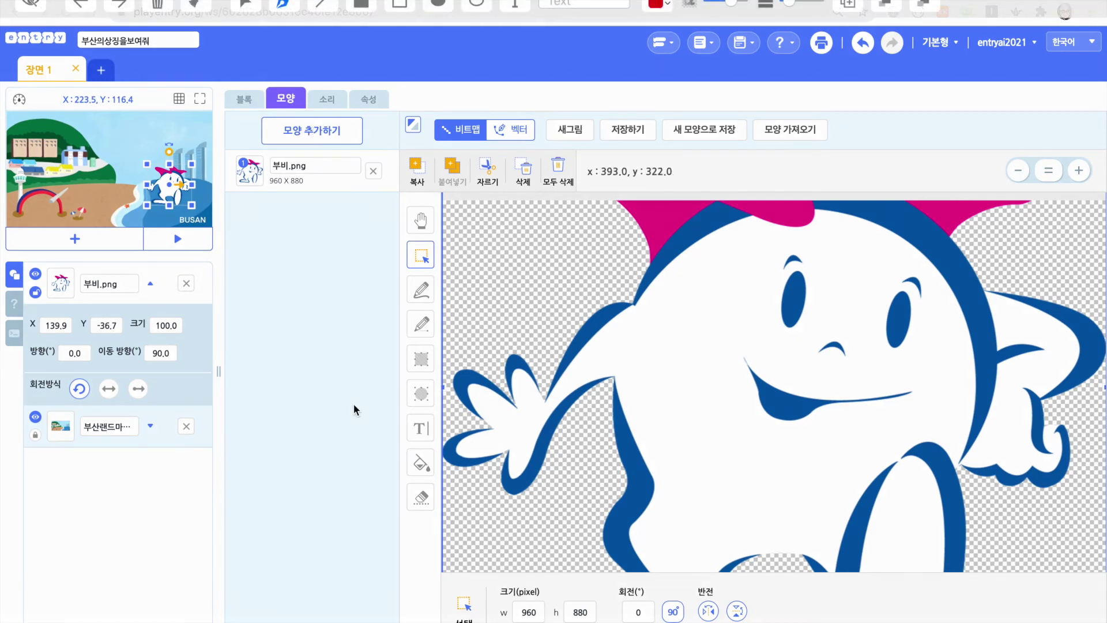
drag(313, 106, 390, 102)
key(super+z)
key(ctrl+Tab)
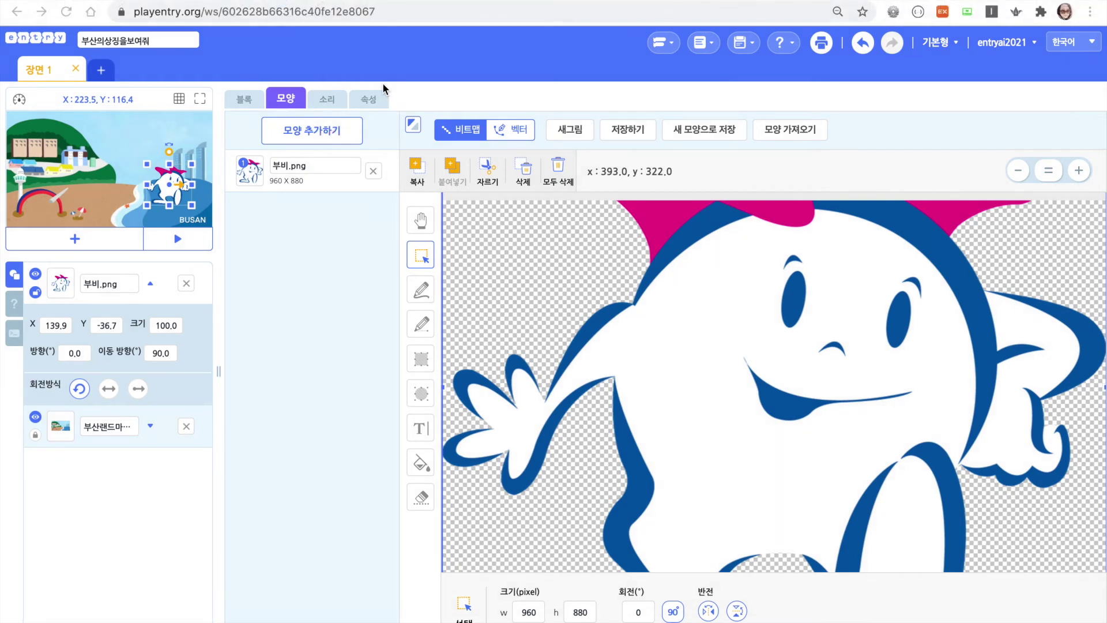
Upload 부산_갈매기.png, 부산_고등어.png and 부산_동백꽃.png together as additional shapes of the 부비.png object.
click(304, 133)
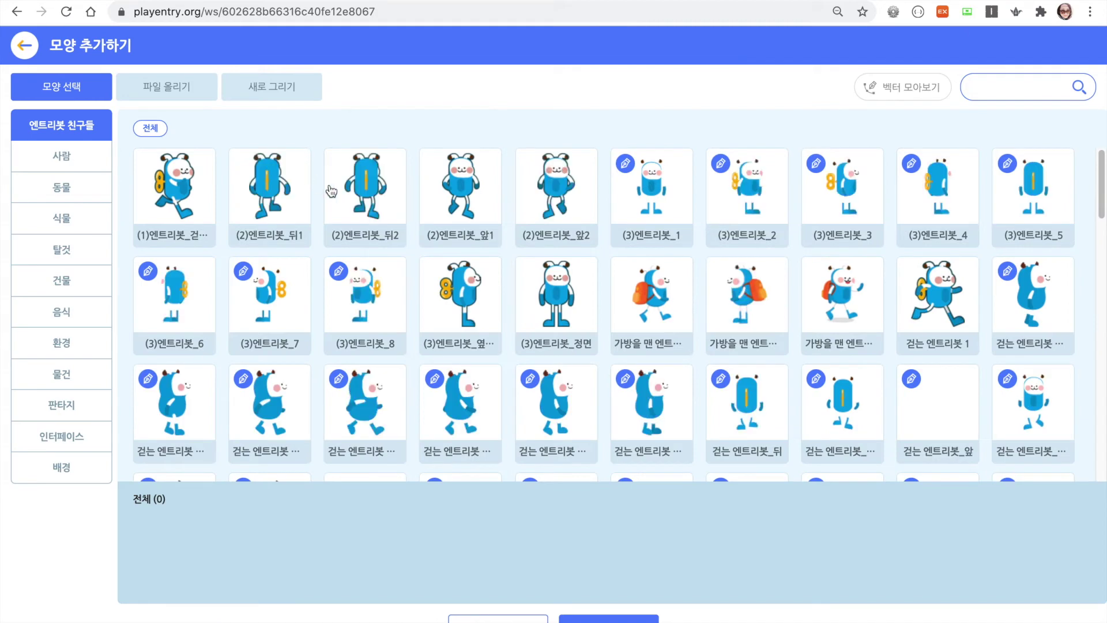
click(170, 92)
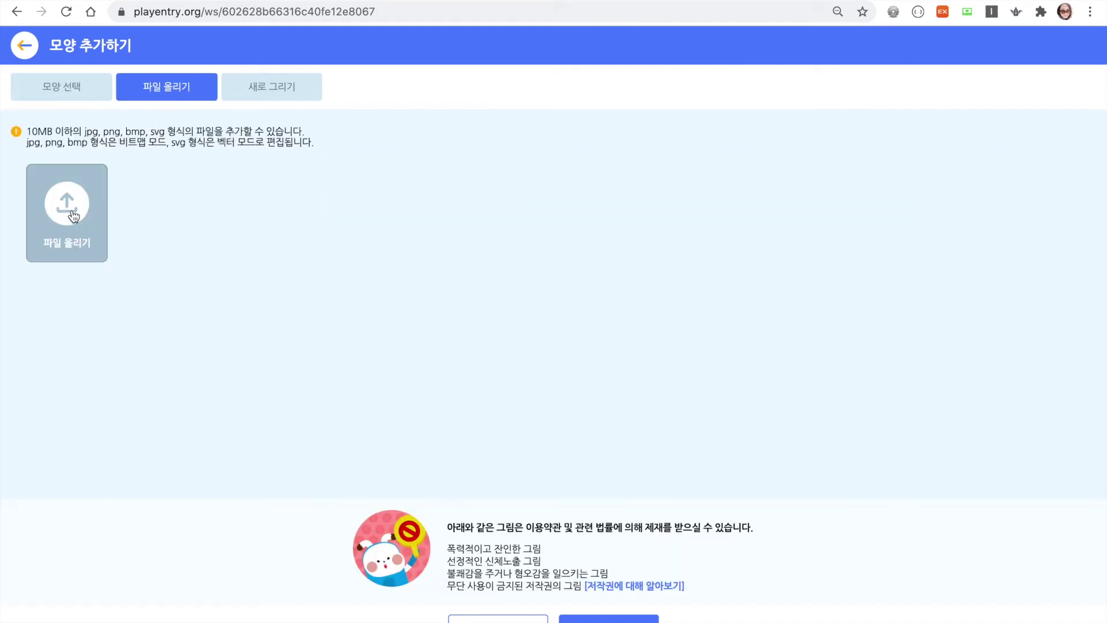
click(73, 216)
click(496, 35)
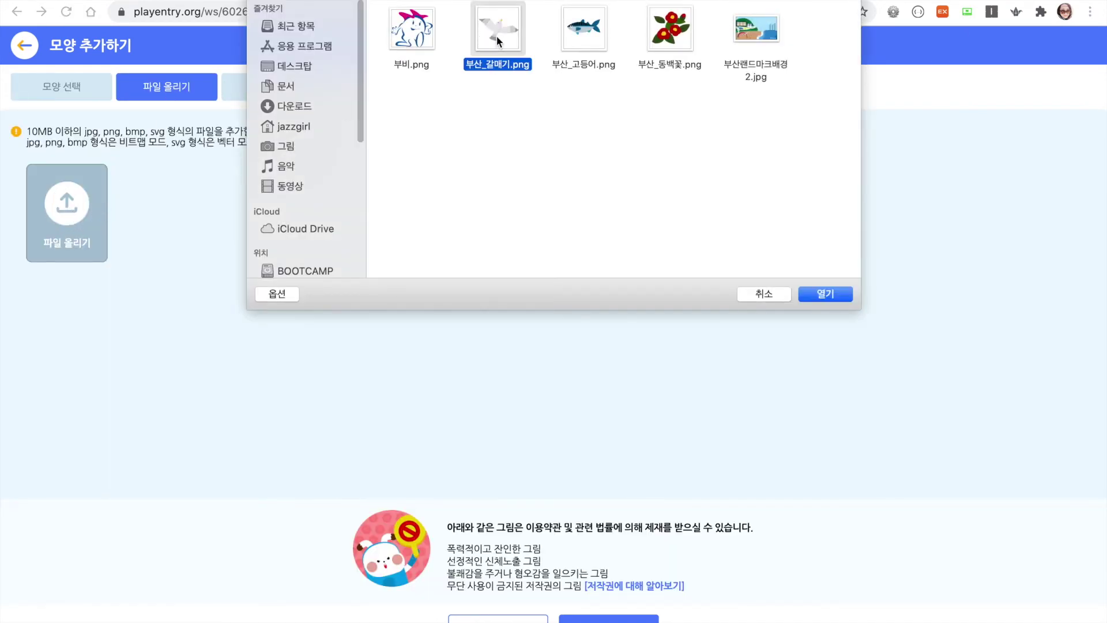
super+click(583, 28)
super+click(667, 30)
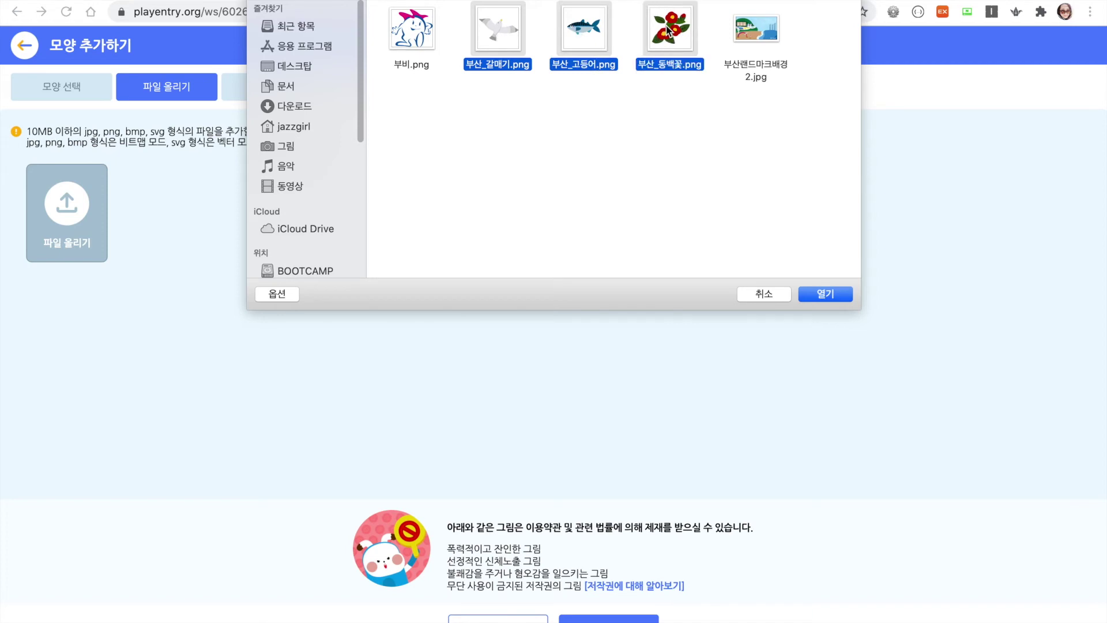
click(824, 295)
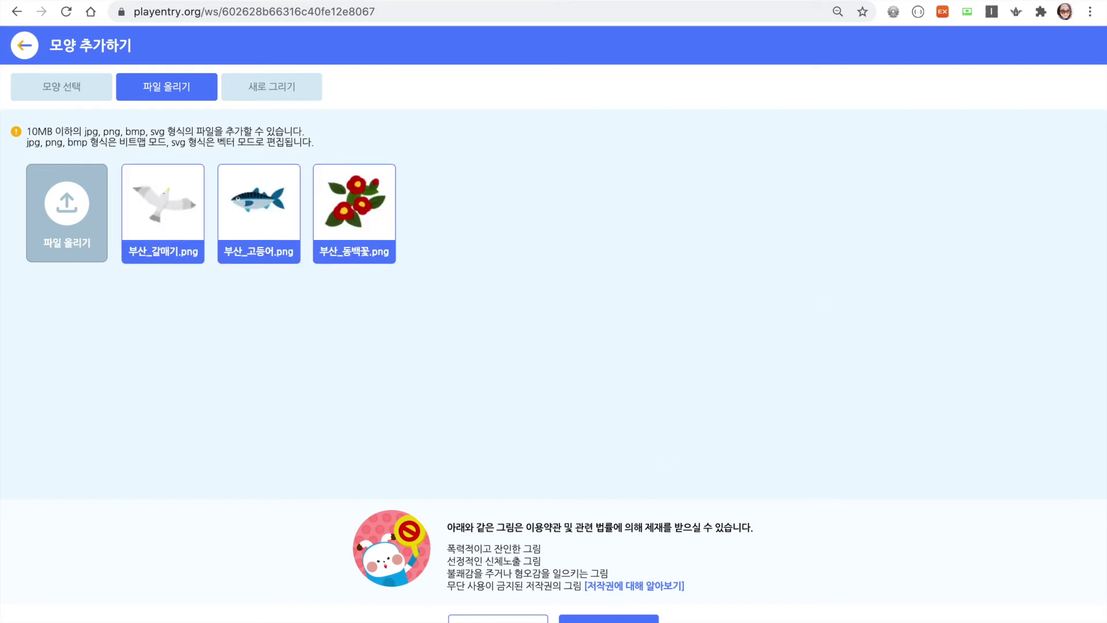
click(609, 618)
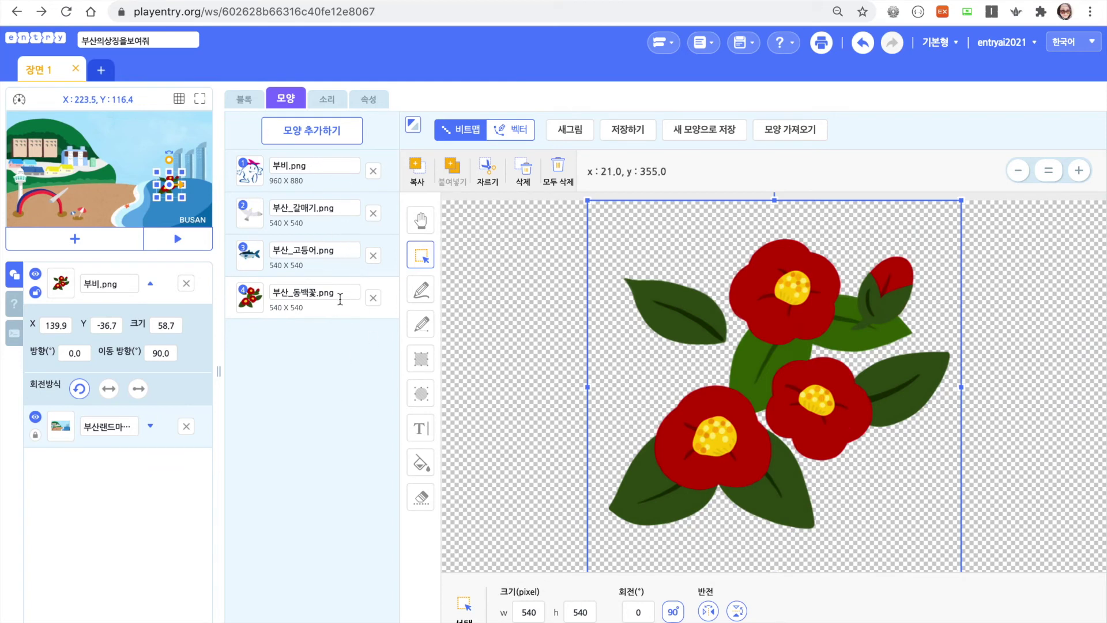
Rename the mascot shape 부비.png as 부비, removing the file extension.
click(344, 253)
click(338, 207)
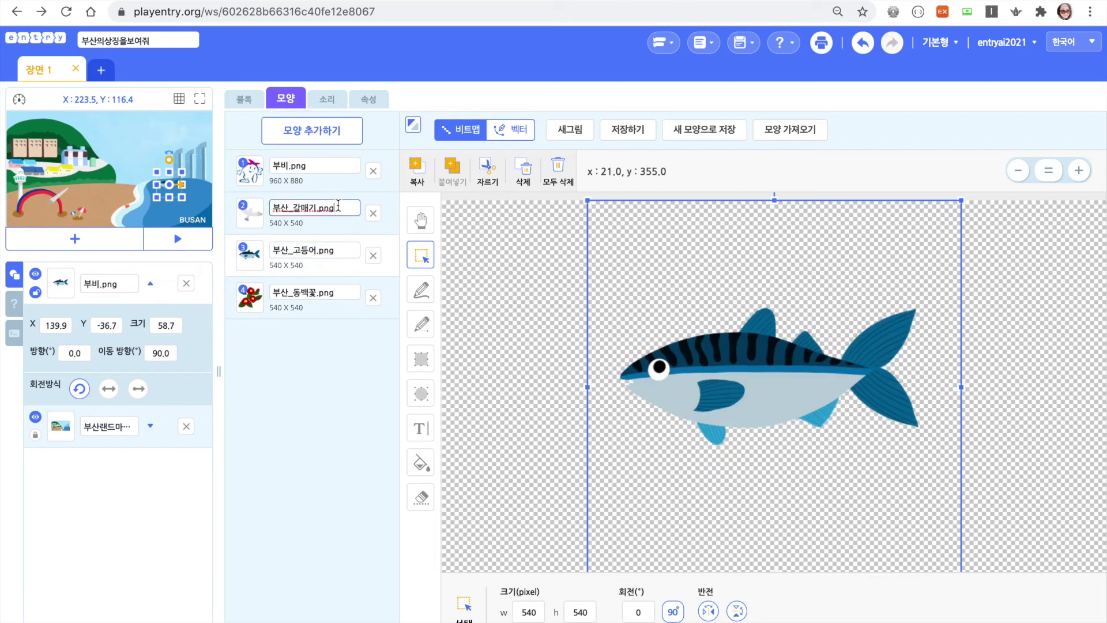
click(339, 166)
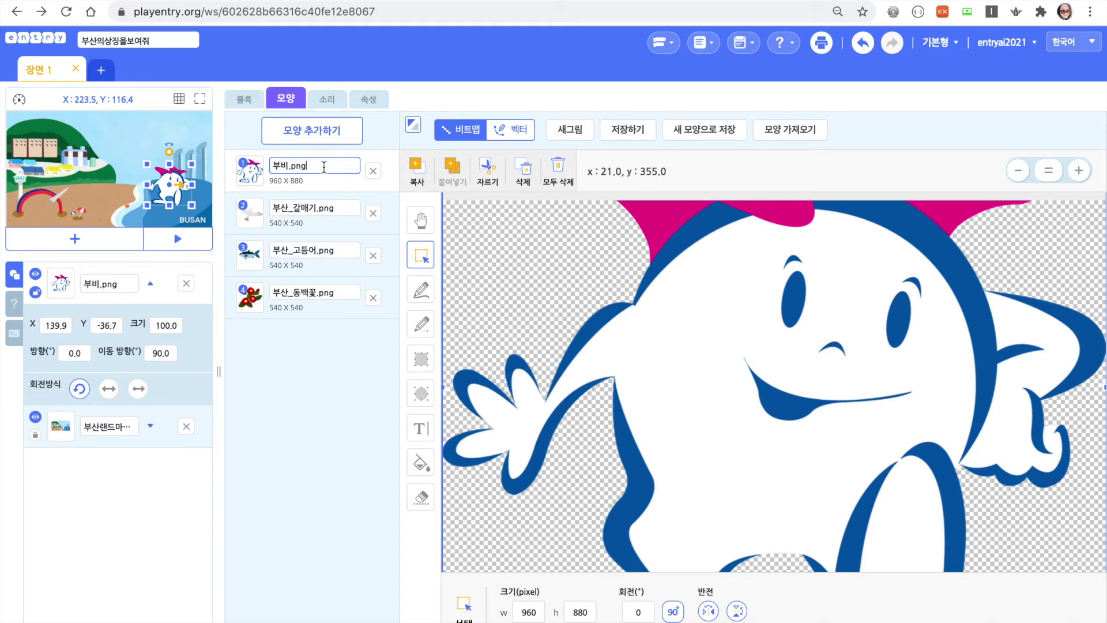
key(ctrl+2)
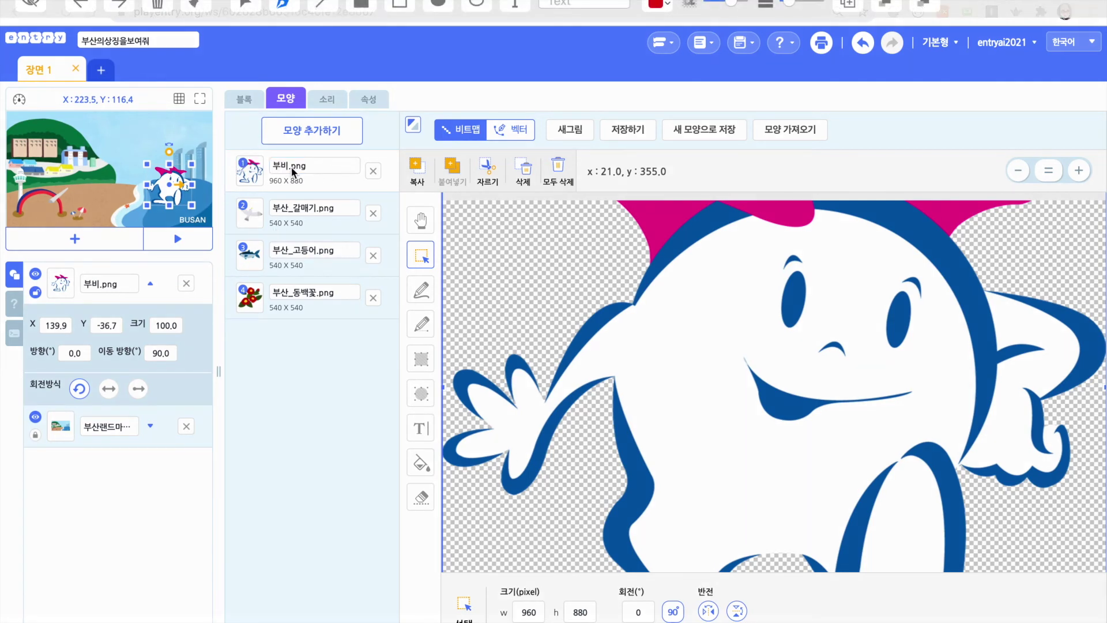
mouse_move(295, 173)
mouse_down()
mouse_move(278, 151)
mouse_move(304, 171)
mouse_up()
mouse_move(316, 218)
mouse_down()
mouse_move(322, 199)
mouse_move(339, 271)
mouse_move(339, 241)
mouse_move(337, 316)
mouse_move(348, 311)
mouse_up()
click(334, 167)
key(BackSpace)
key(BackSpace)
key(BackSpace)
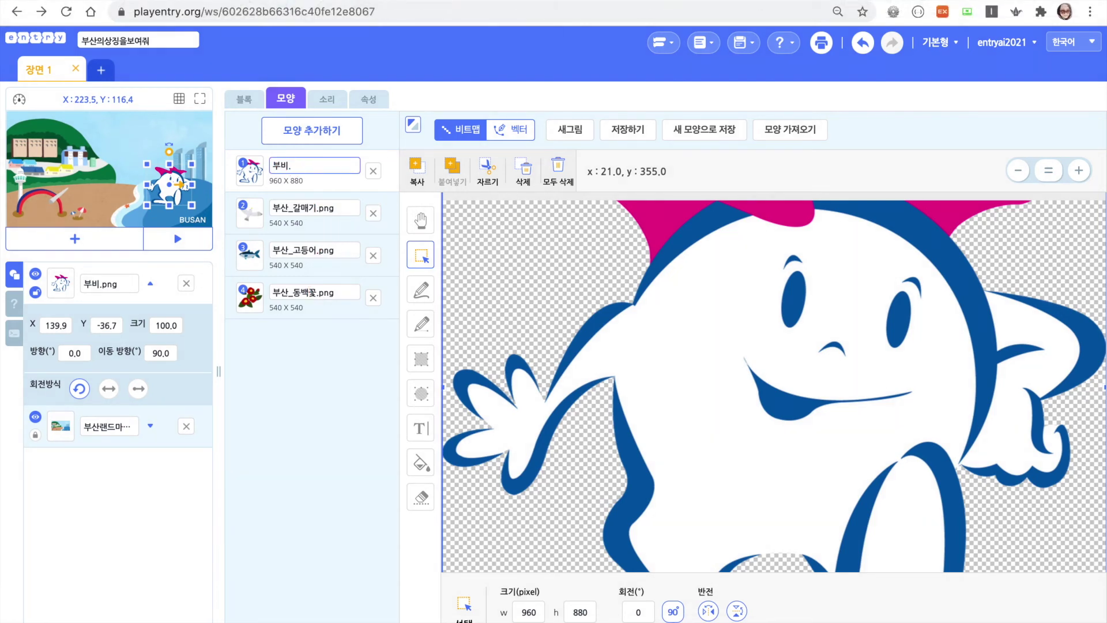
Rename the seagull shape as 갈매기.
click(337, 206)
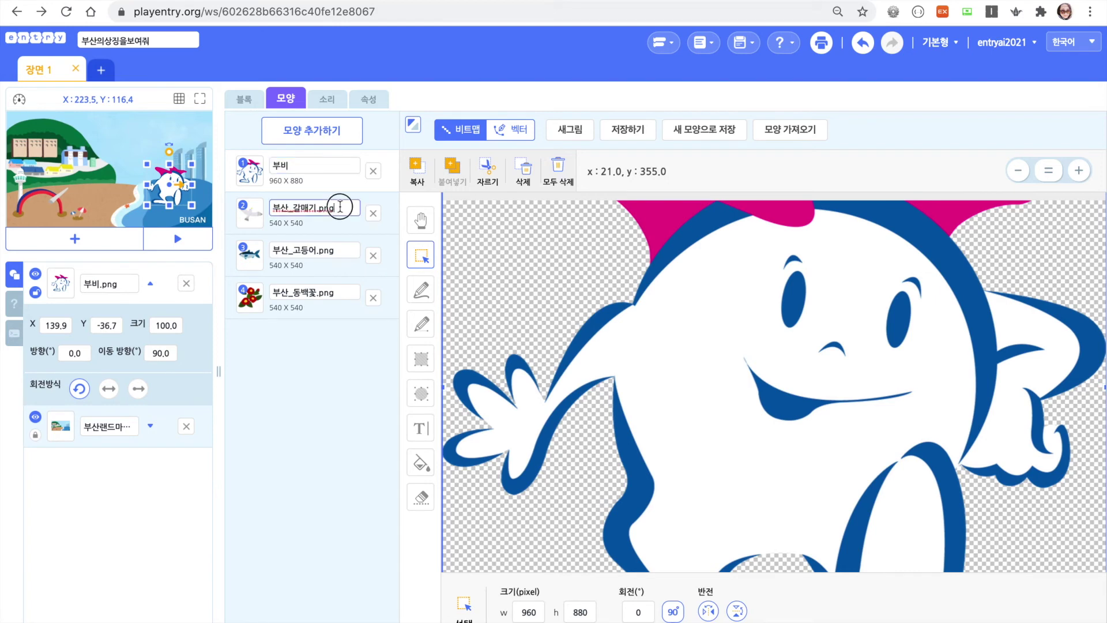
key(BackSpace)
key(BackSpace)
key(BackSpace)
key(BackSpace)
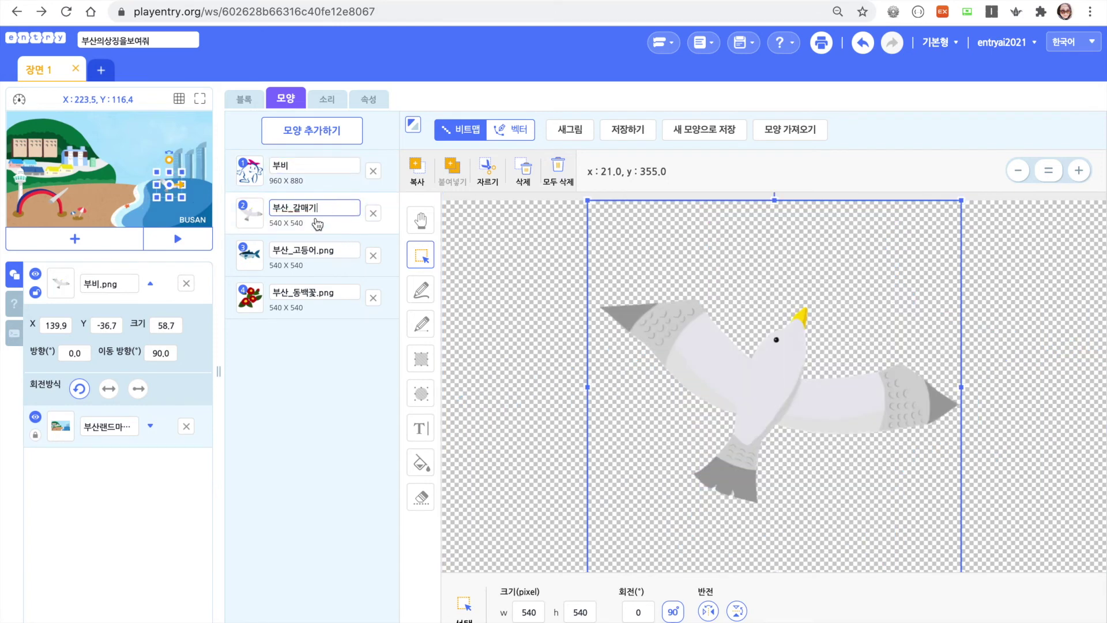
key(BackSpace)
key(BackSpace)
key(BackSpace)
key(BackSpace)
key(BackSpace)
key(BackSpace)
key(BackSpace)
key(BackSpace)
key(BackSpace)
key(BackSpace)
text(개매림)
key(BackSpace)
key(BackSpace)
key(BackSpace)
text(기)
Rename the mackerel shape as 고등어.
click(337, 251)
key(BackSpace)
key(BackSpace)
key(BackSpace)
key(BackSpace)
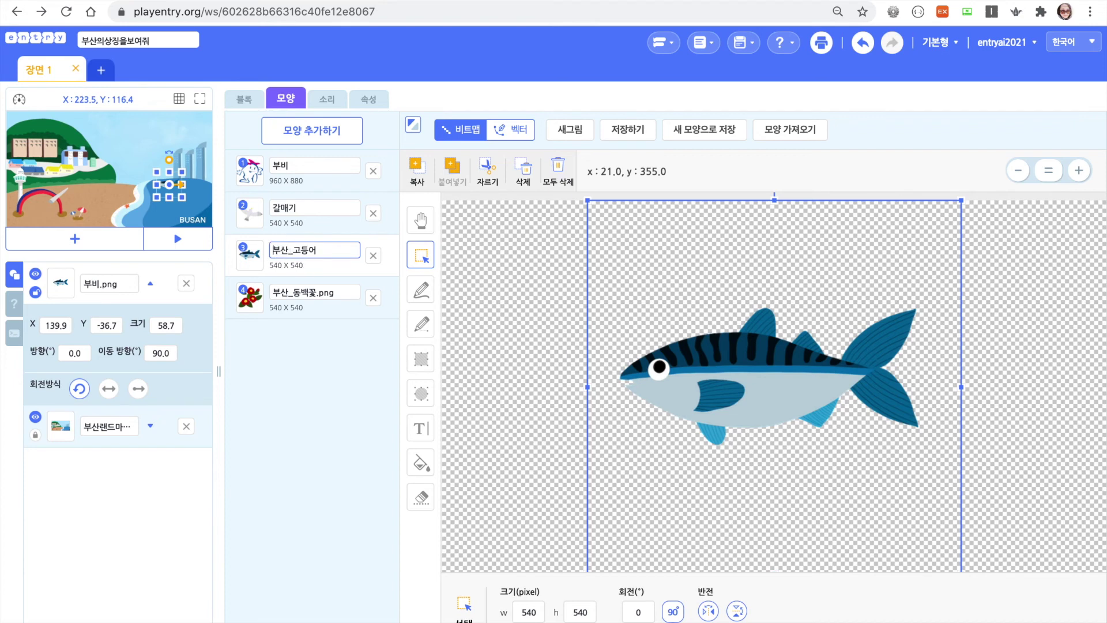
click(291, 249)
key(Delete)
key(BackSpace)
key(BackSpace)
key(BackSpace)
key(BackSpace)
key(BackSpace)
key(BackSpace)
key(BackSpace)
key(BackSpace)
key(BackSpace)
text(고등어)
Rename the camellia shape as 동백꽃.
click(345, 298)
key(BackSpace)
key(BackSpace)
key(BackSpace)
key(BackSpace)
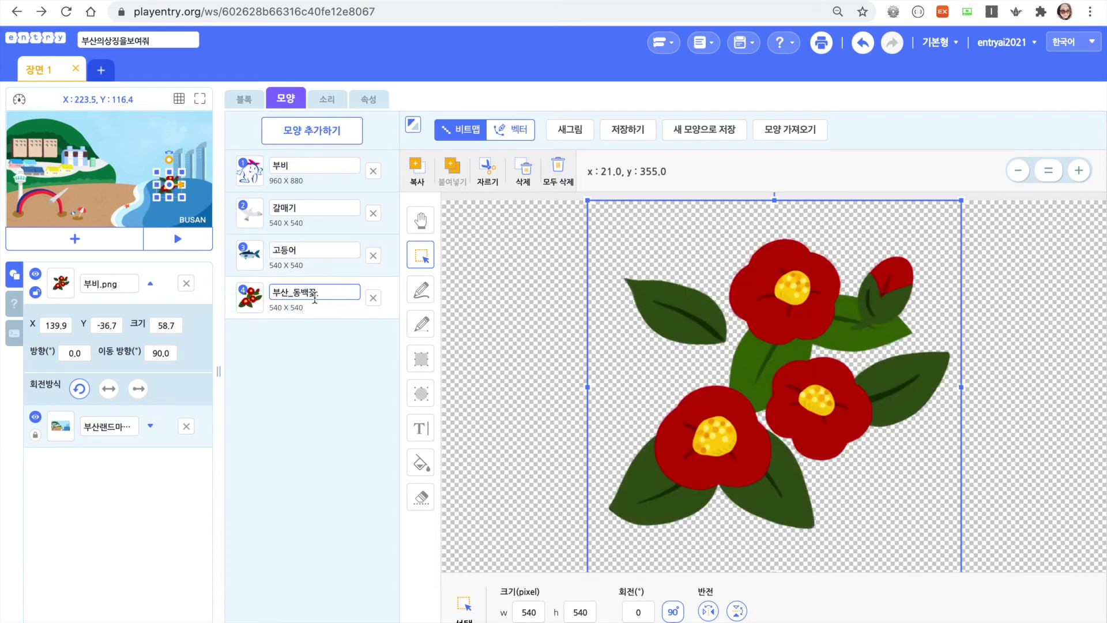
click(291, 294)
key(BackSpace)
key(BackSpace)
key(Delete)
click(295, 461)
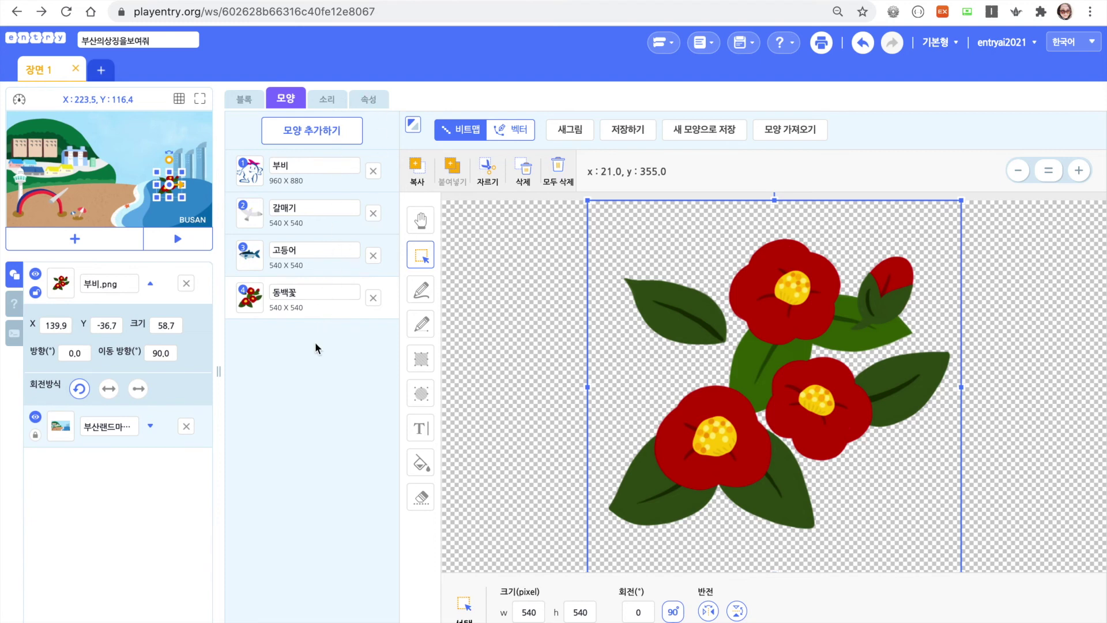
Select the 부비 shape and save it in the shape editor.
click(322, 167)
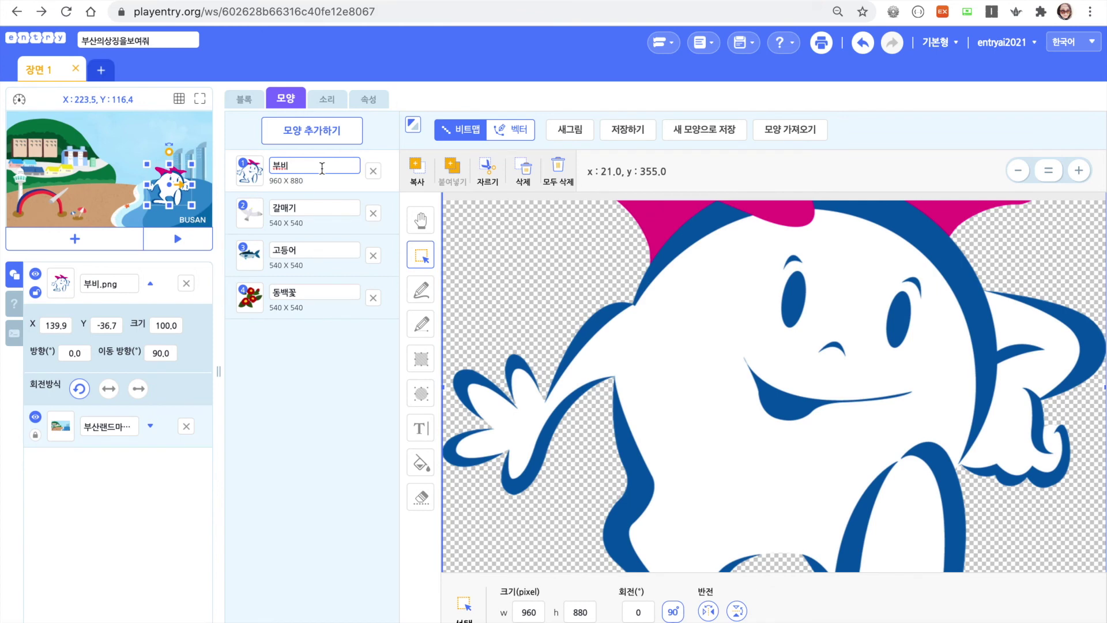
click(625, 132)
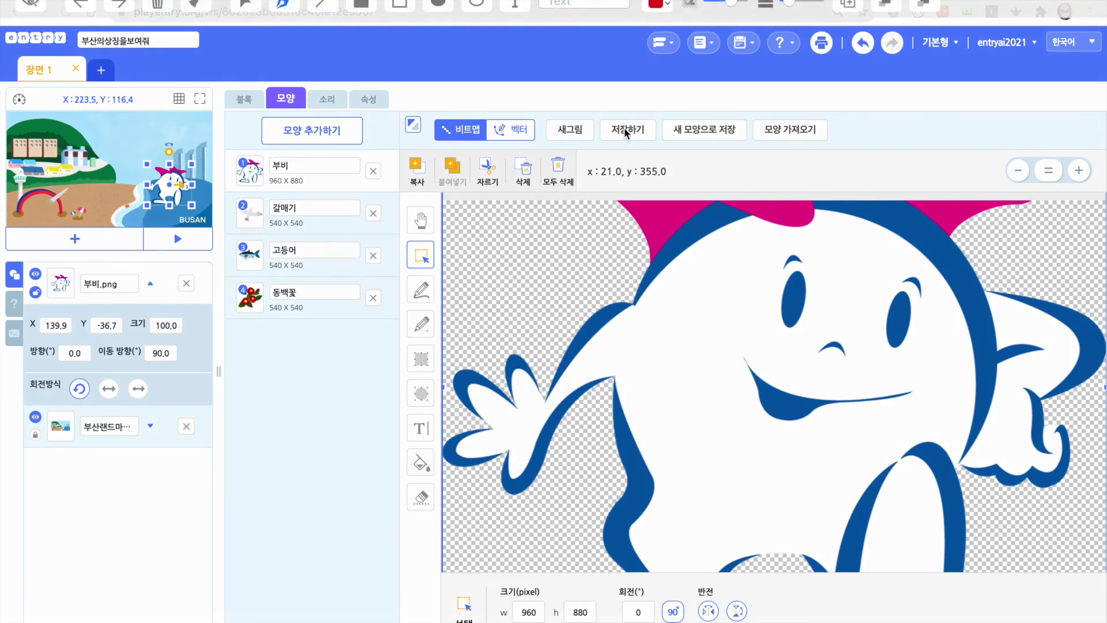
drag(624, 105, 687, 84)
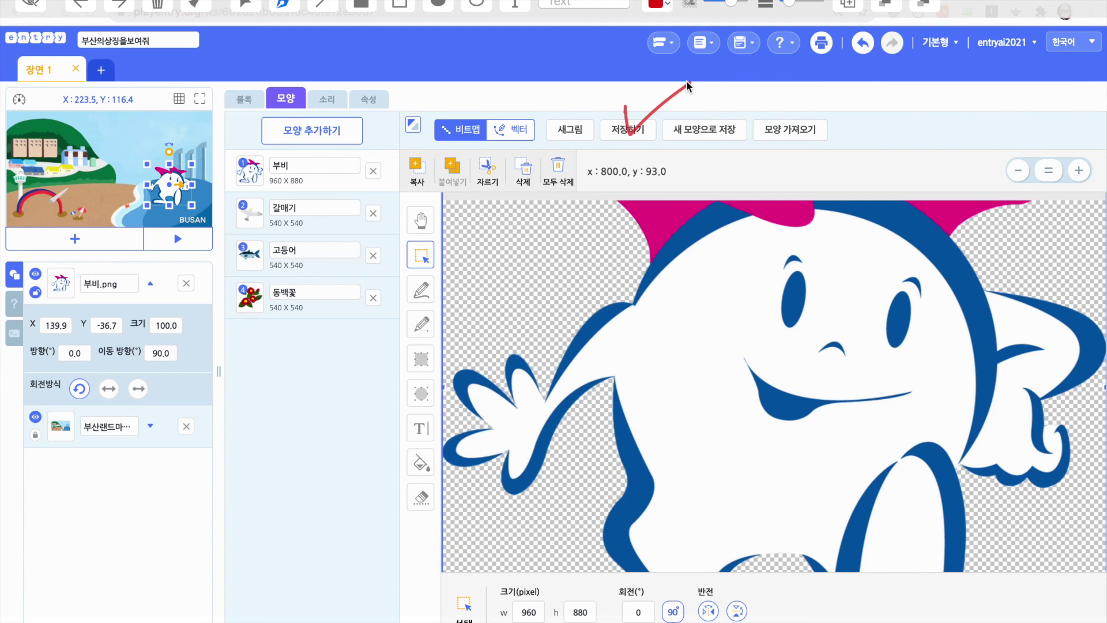
key(Escape)
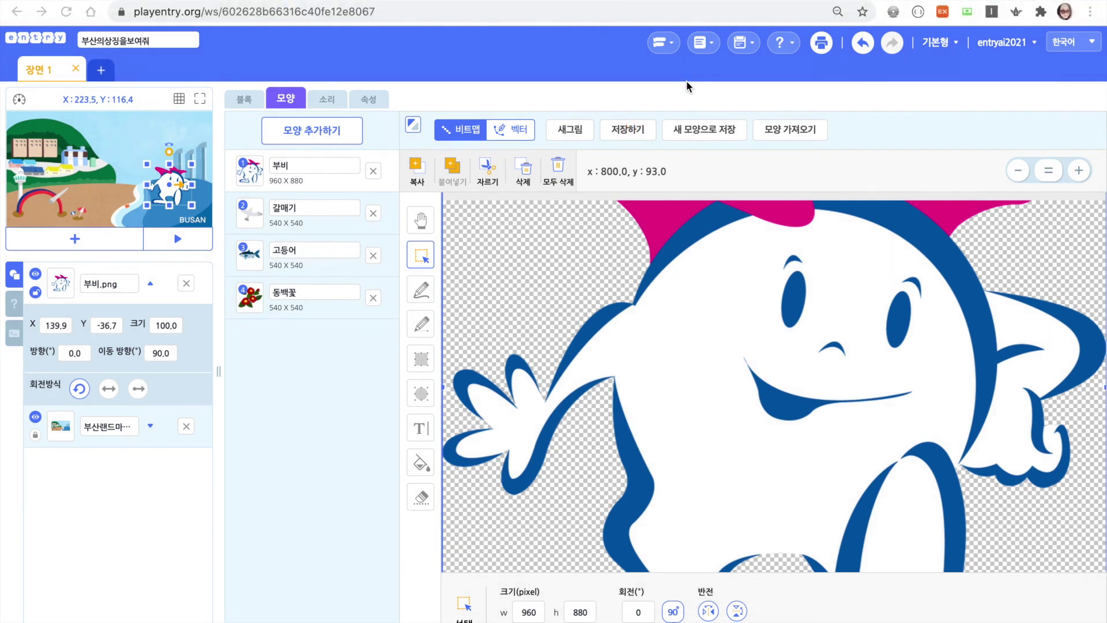
click(630, 135)
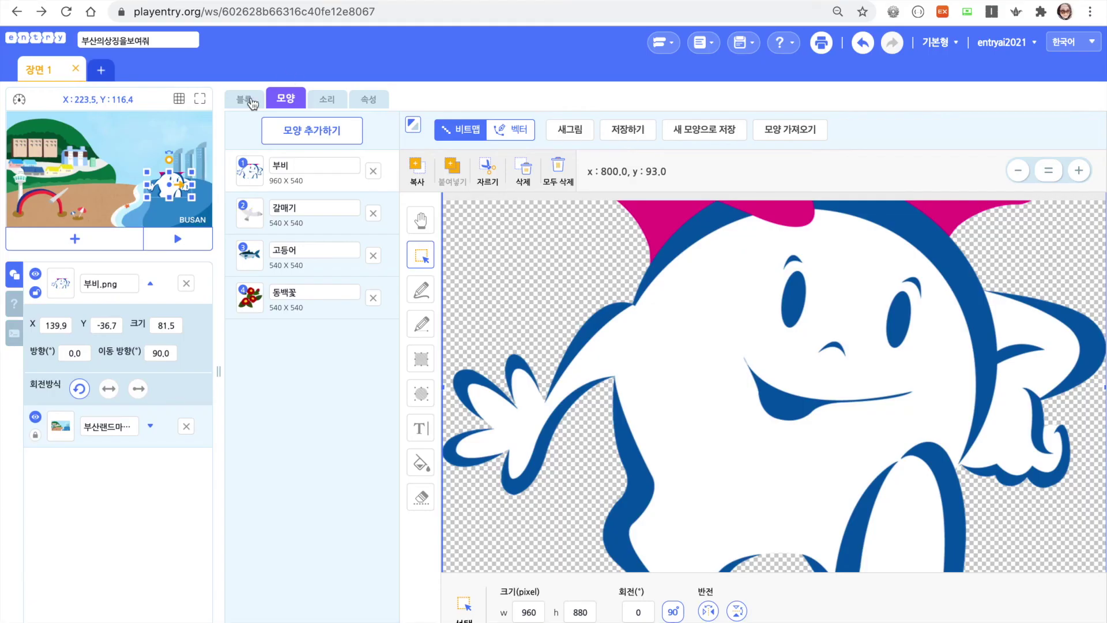
Widen the stage area and enlarge the mascot object on the stage to about size 168, placed at about X 117, Y -50.
click(243, 98)
drag(217, 369, 437, 369)
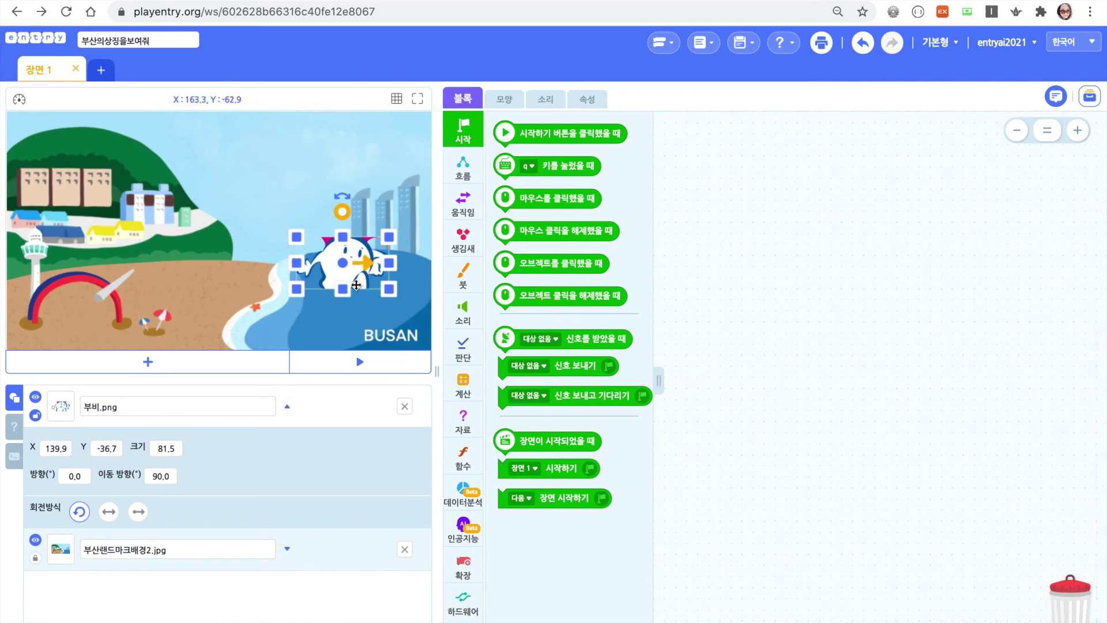
drag(296, 236, 252, 150)
drag(389, 289, 412, 301)
click(324, 278)
drag(324, 279, 330, 305)
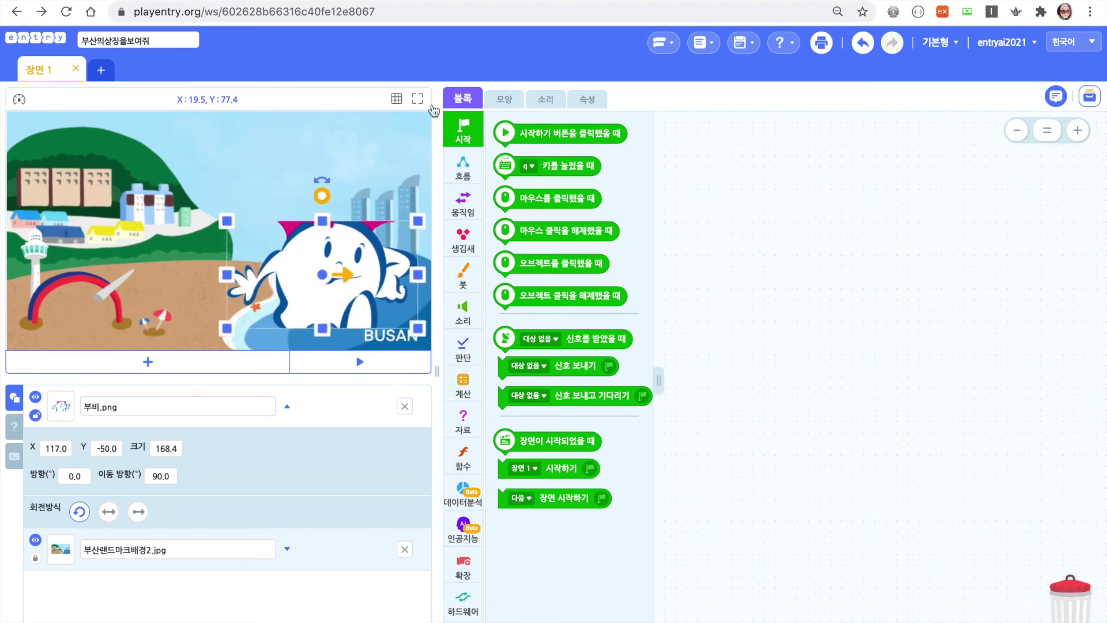
Shrink the 부비 drawing to about 607 x 527 pixels so it fits inside the shape canvas, and save the shape.
click(505, 101)
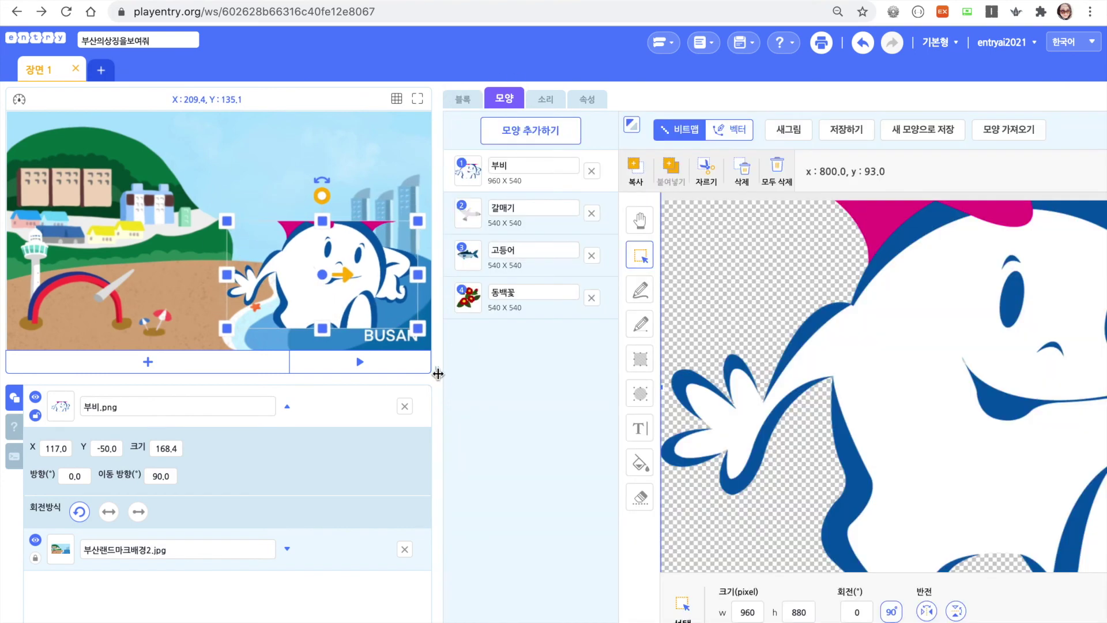
drag(437, 371, 198, 373)
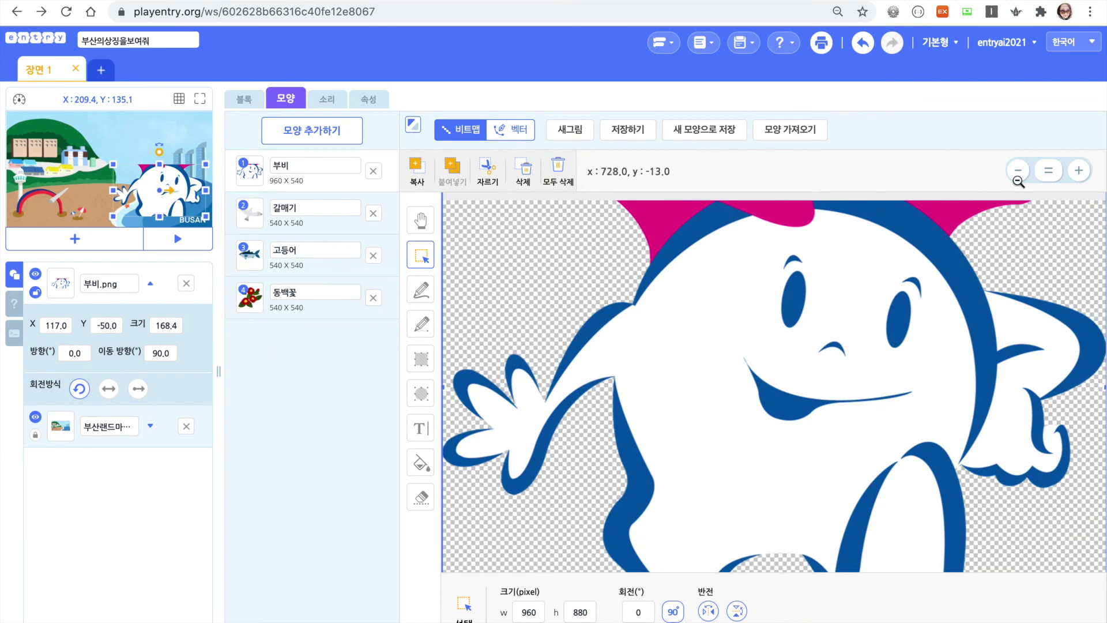
click(1018, 172)
click(1018, 172)
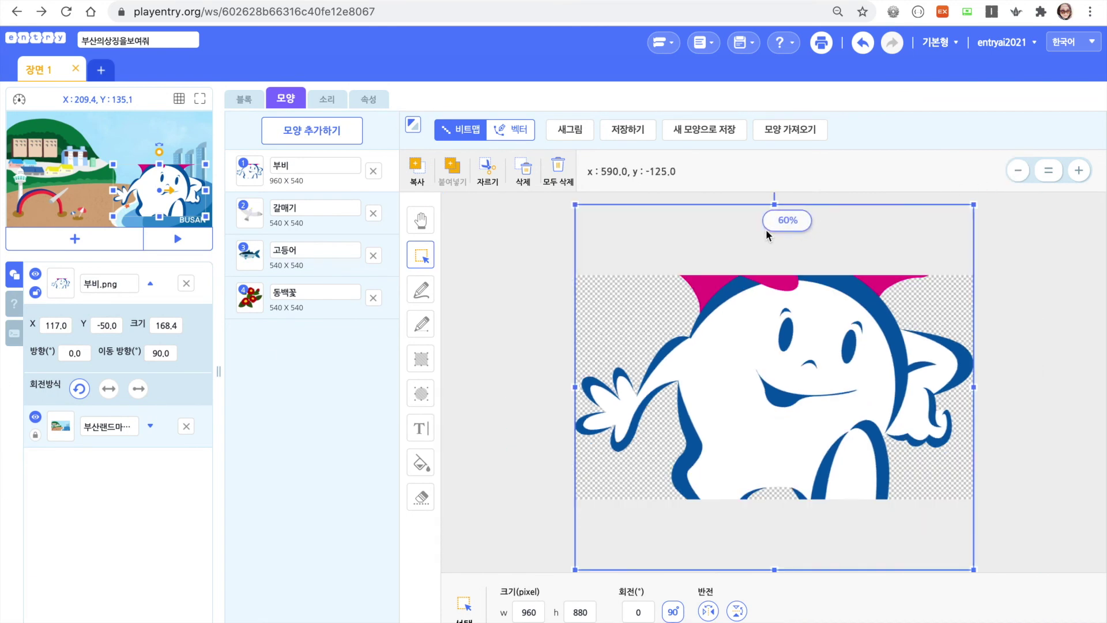
drag(576, 206, 616, 280)
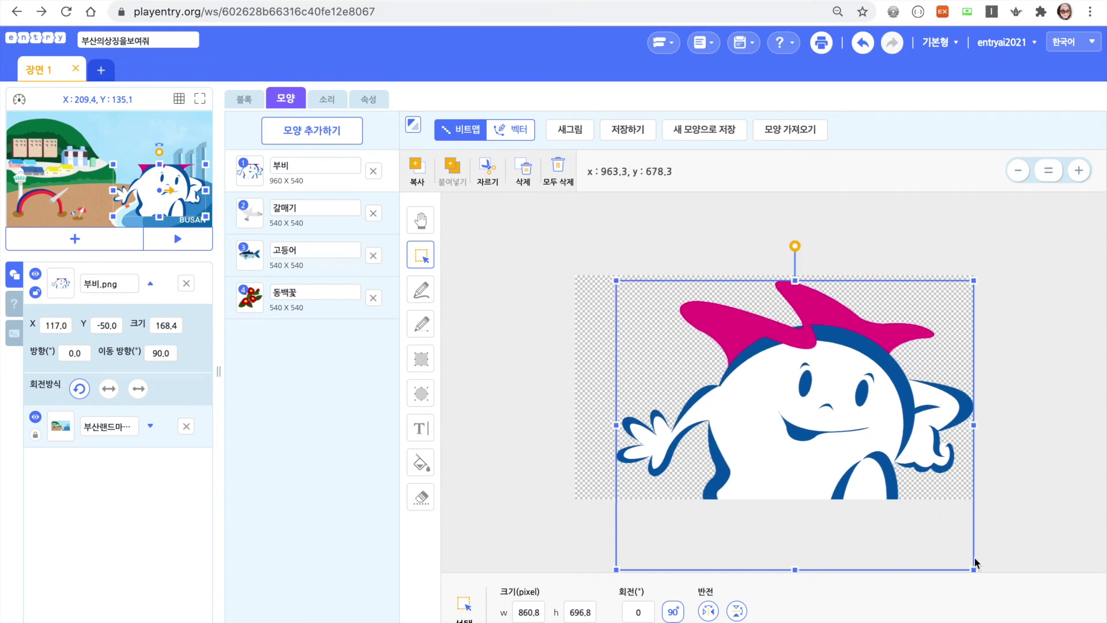
drag(973, 570, 867, 500)
drag(753, 429, 789, 427)
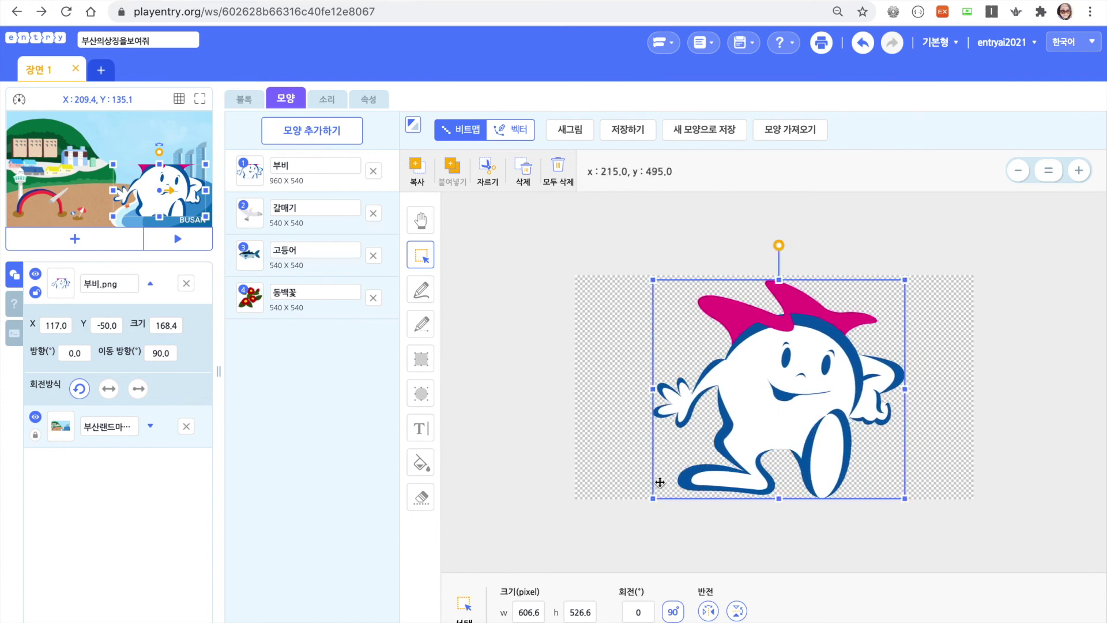
click(628, 129)
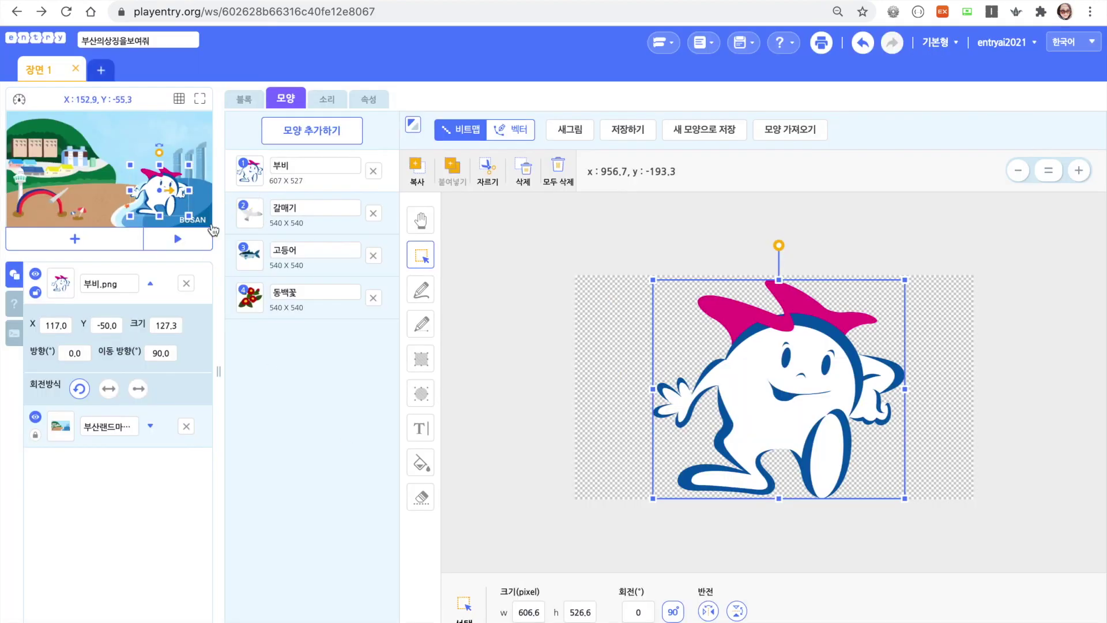
Widen the stage area and enlarge the mascot object to about size 151, placed at about X 128, Y -37.
drag(218, 369, 608, 396)
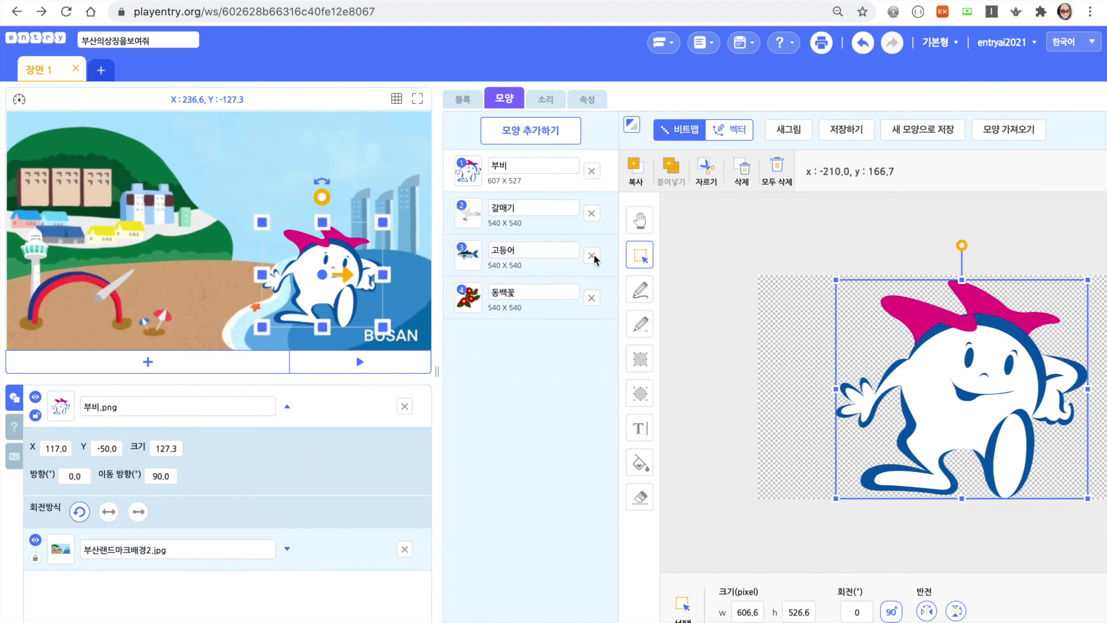
click(462, 99)
drag(262, 222, 247, 203)
drag(311, 296, 324, 288)
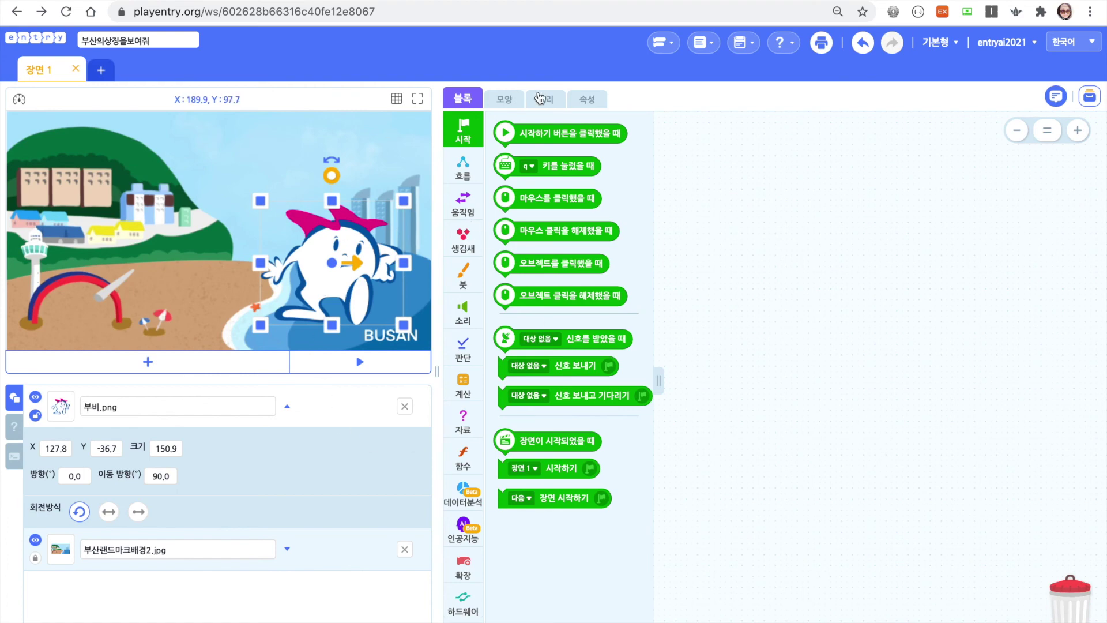
Rename the 부비.png object as 부비 in the object list.
click(505, 101)
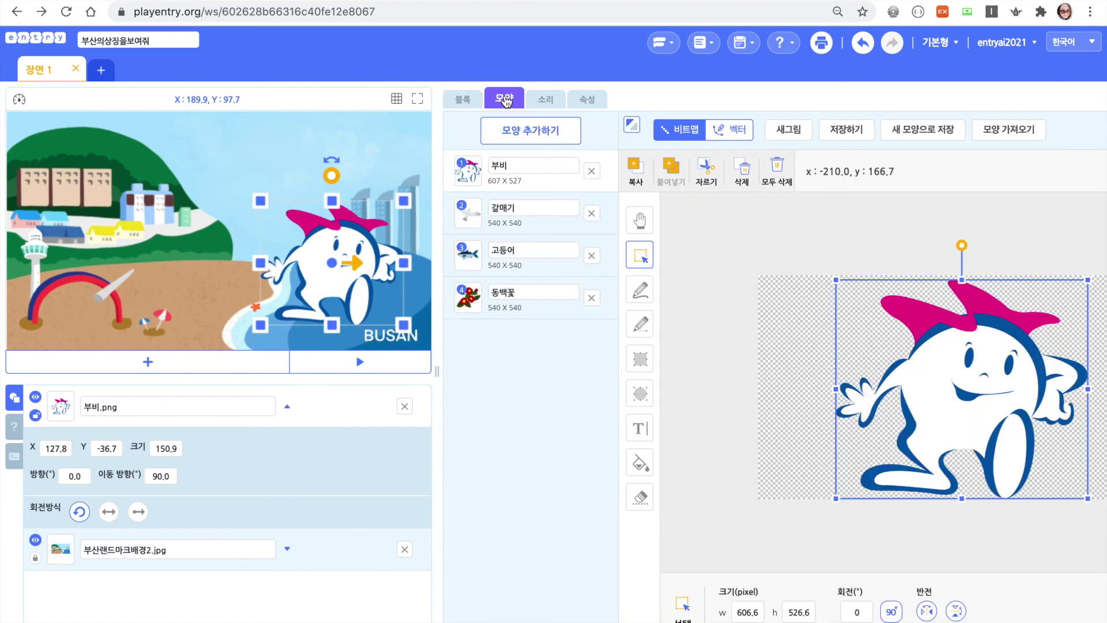
click(463, 98)
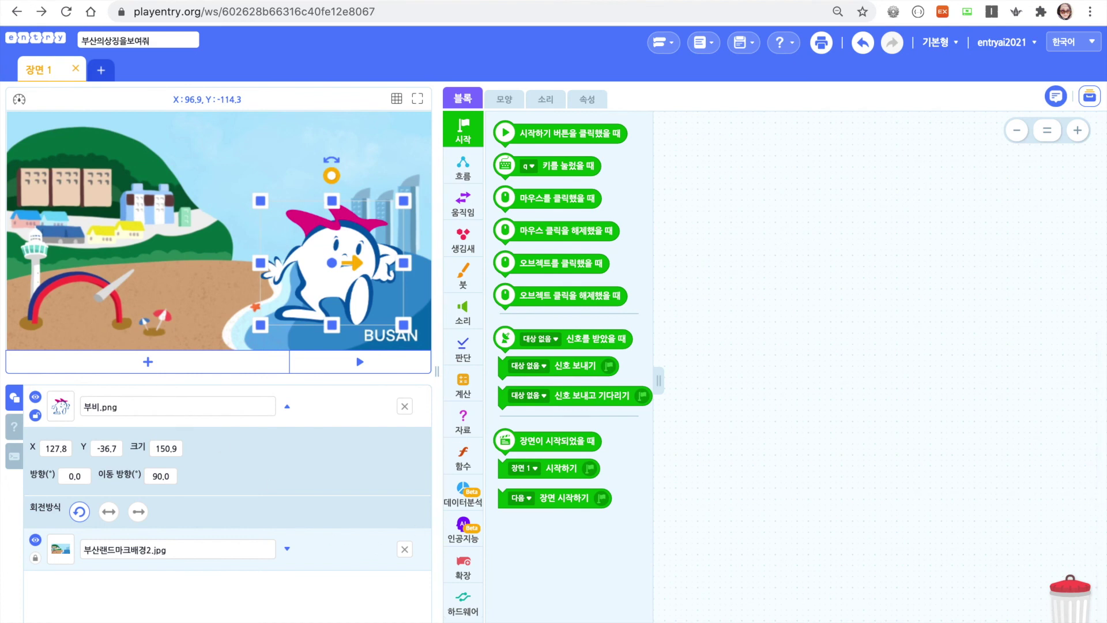
click(186, 409)
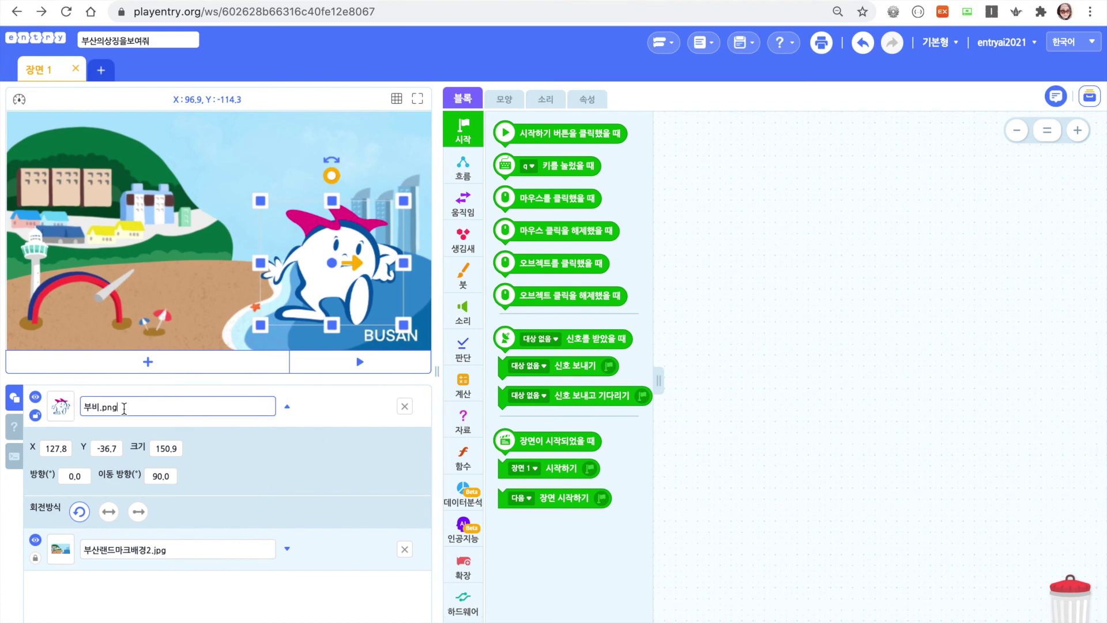
key(BackSpace)
key(BackSpace)
key(BackSpace)
key(BackSpace)
Unlock the landmark background object to rename it as 부산랜드마크배경2, and lock it again.
click(186, 549)
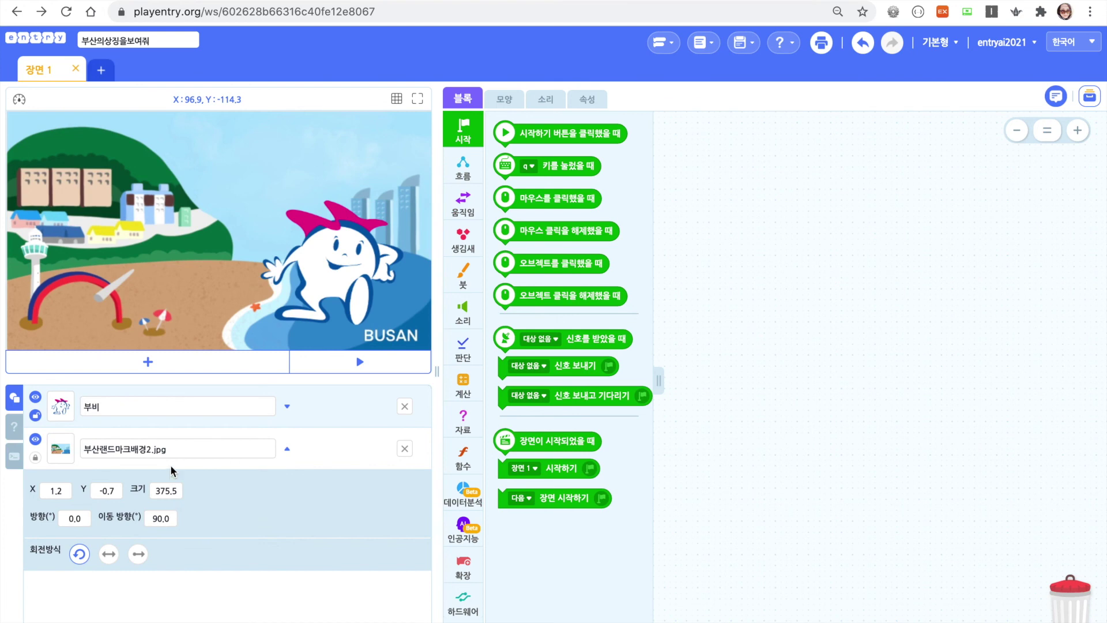
click(180, 449)
click(179, 451)
key(ctrl+a)
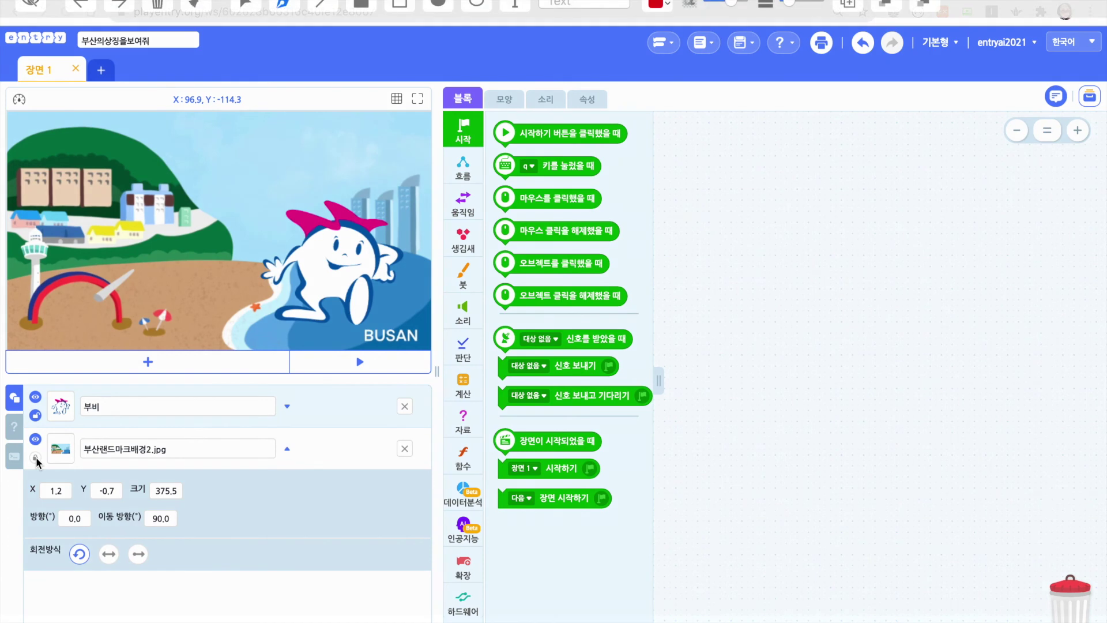
mouse_move(34, 449)
mouse_down()
mouse_move(13, 455)
mouse_move(62, 490)
mouse_up()
click(36, 460)
click(185, 449)
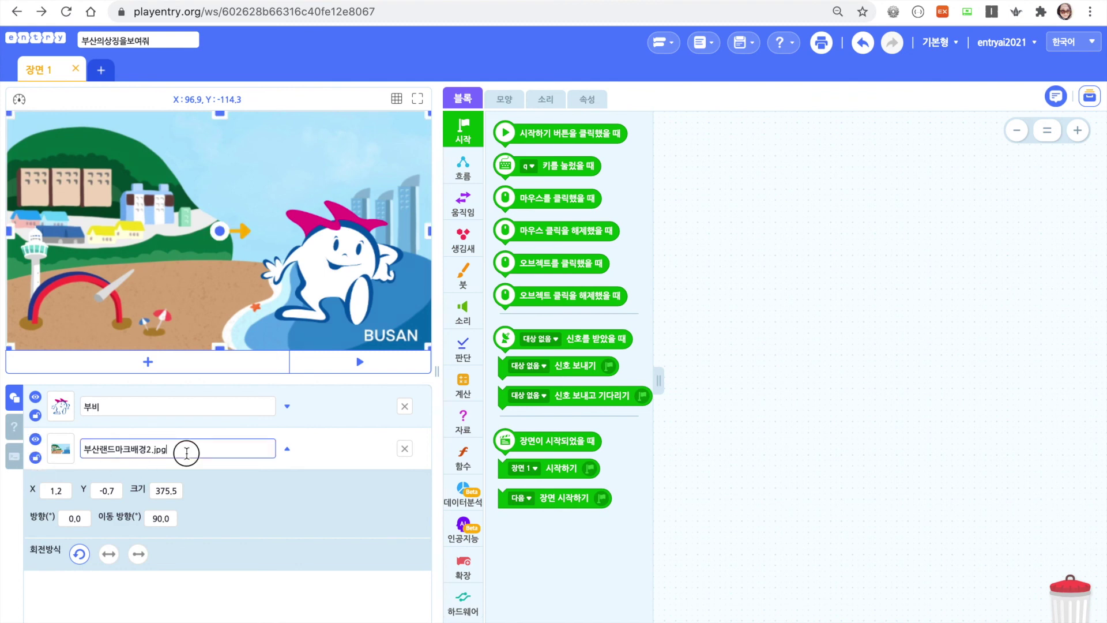
key(BackSpace)
key(BackSpace)
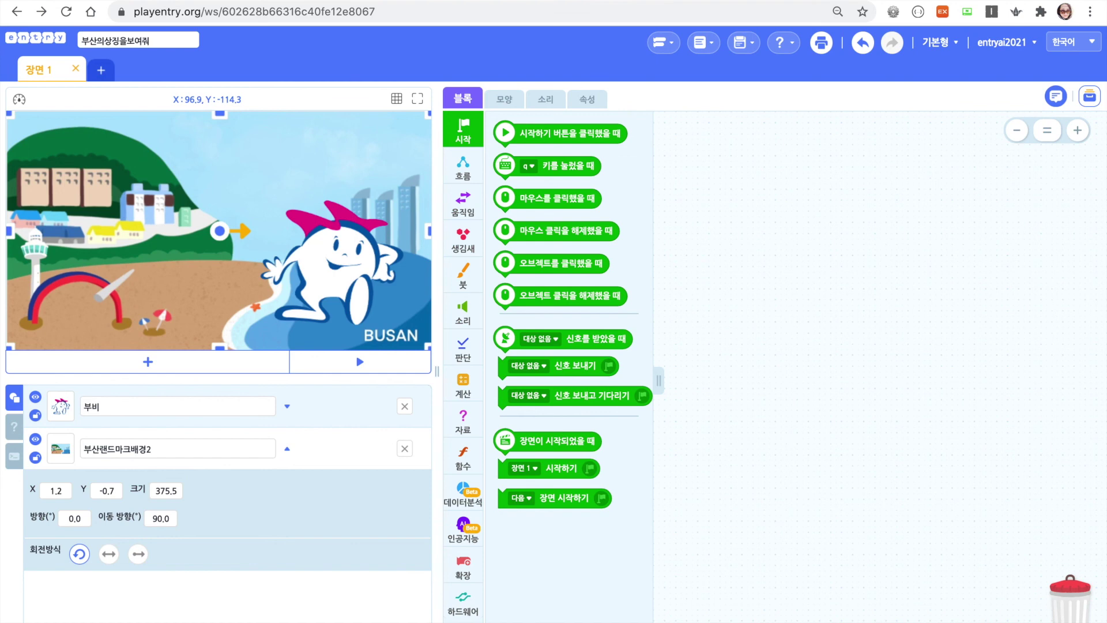
click(35, 457)
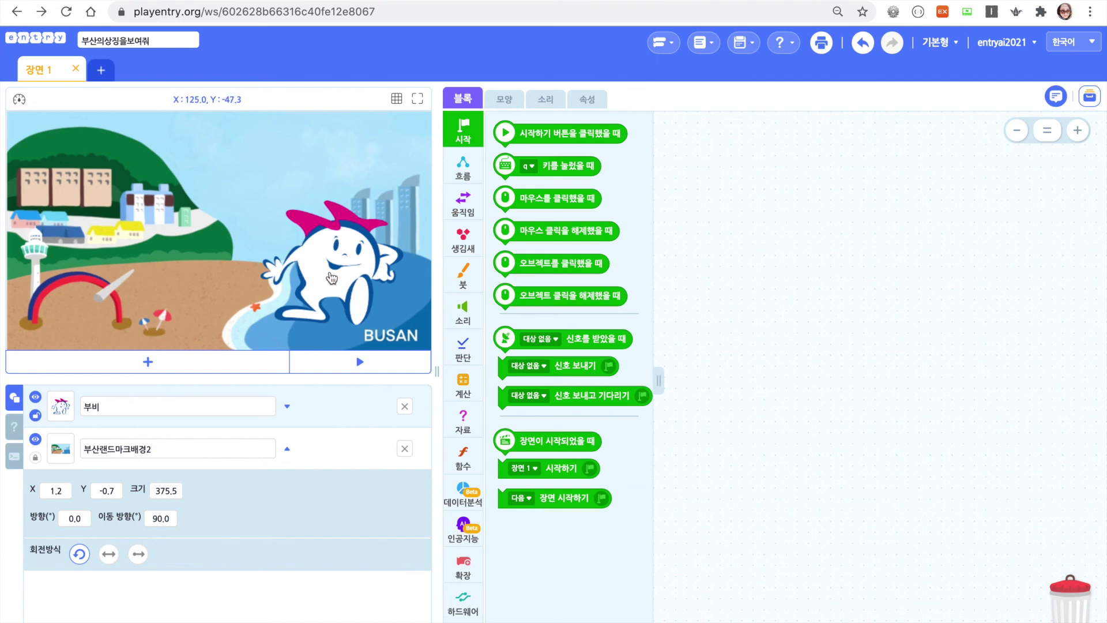
Select the 부비 object and show its shapes.
click(348, 401)
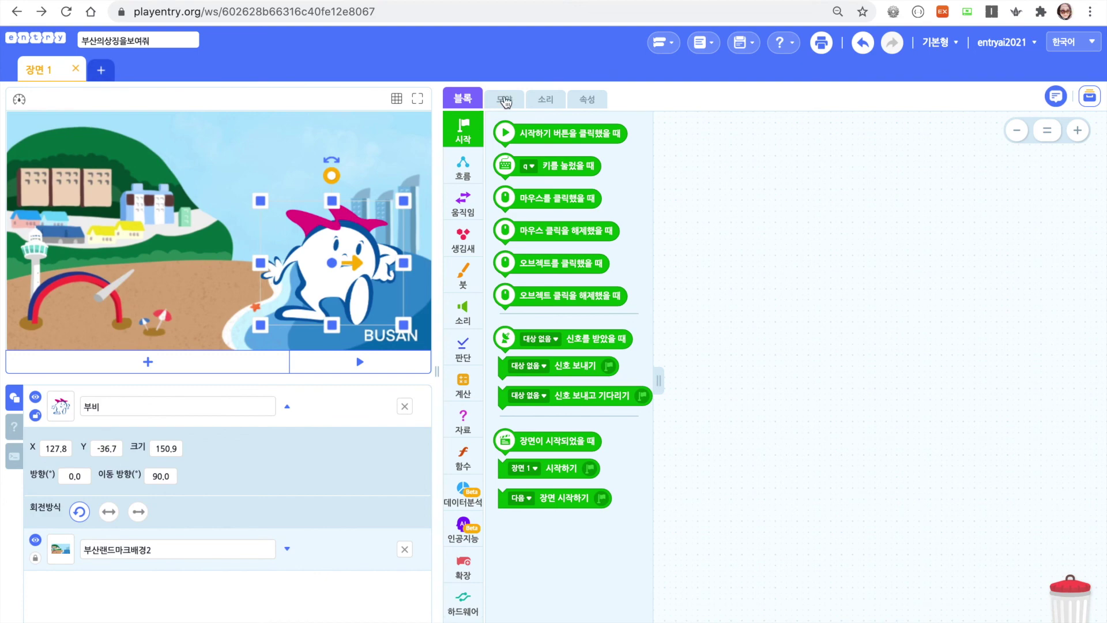
click(505, 103)
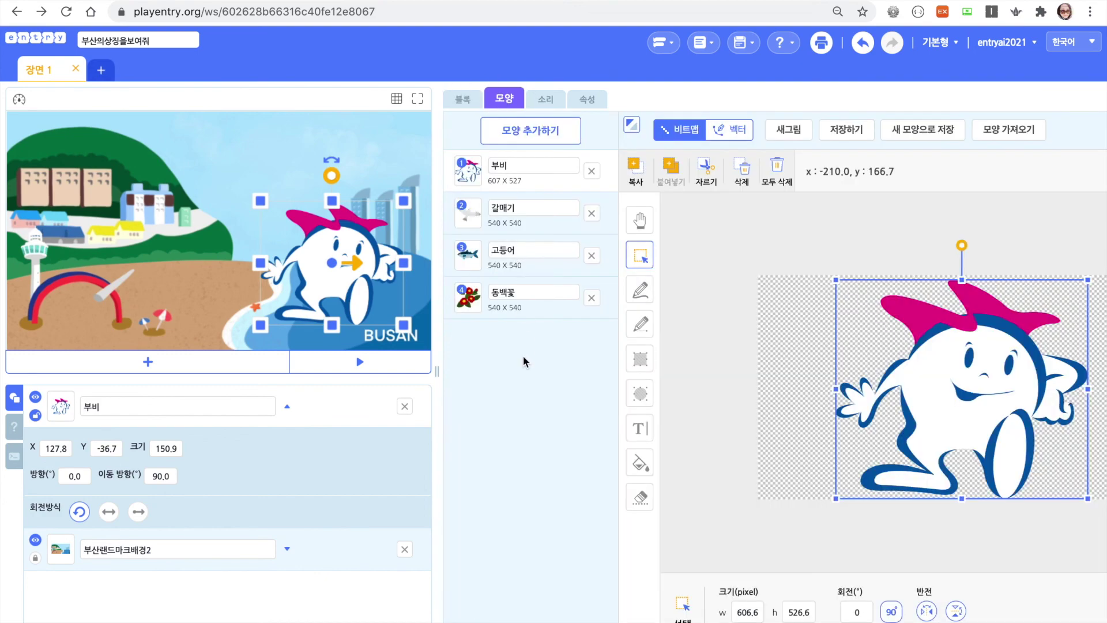